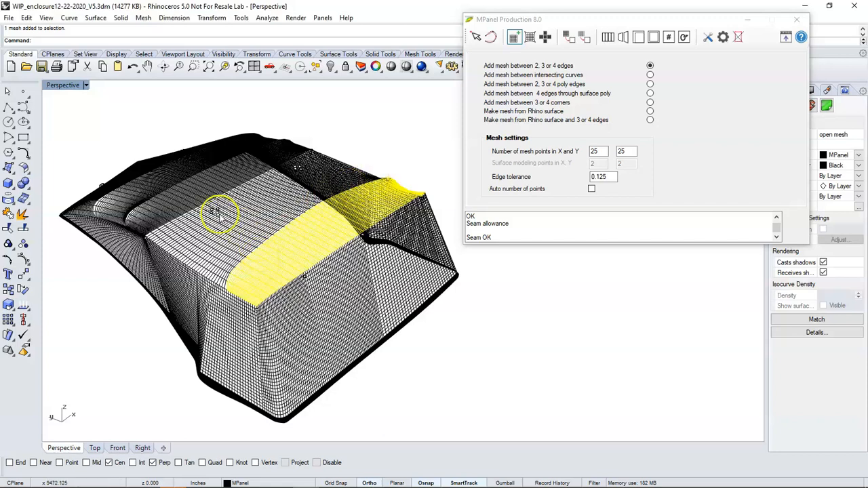
# - Copy the two curved meshes across the enclosure roof, the middle and lower bands in plan view, to clear space beside the model
pyautogui.click(196, 191)
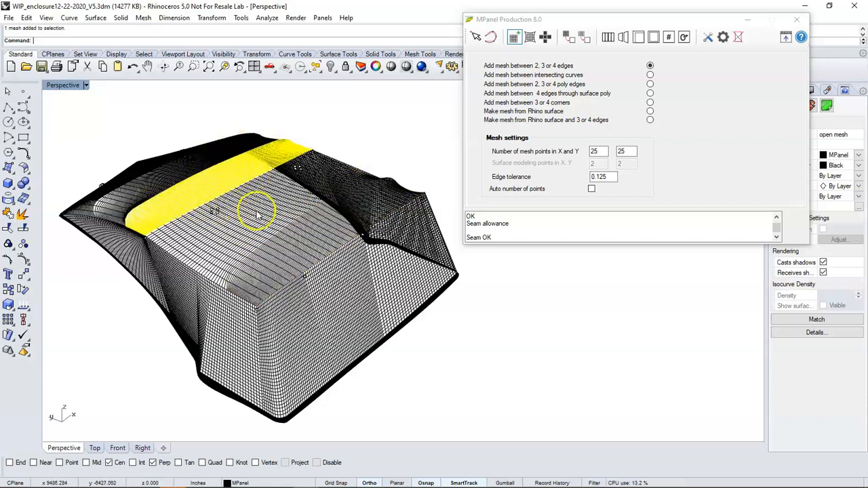
pyautogui.click(98, 448)
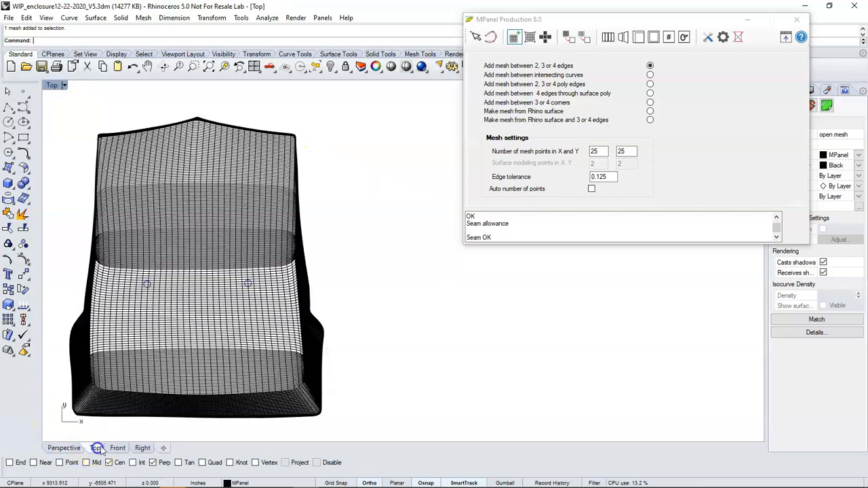
pyautogui.click(236, 251)
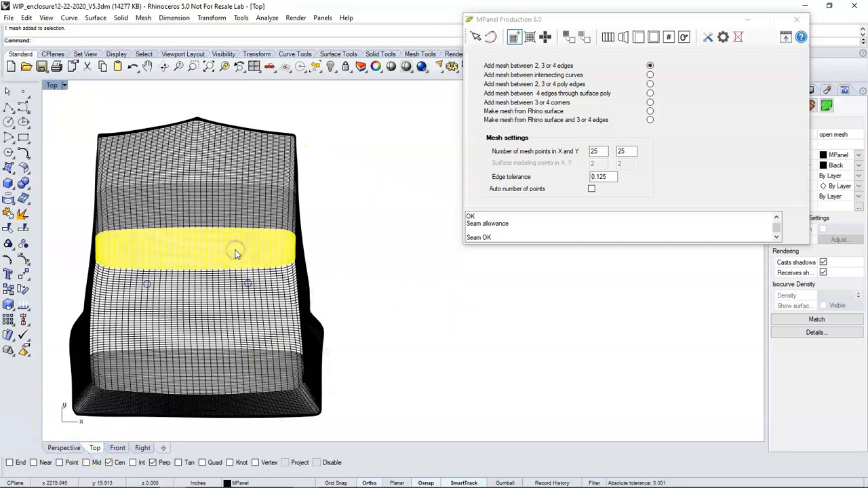
pyautogui.keyDown('shift'); pyautogui.click(237, 361); pyautogui.keyUp('shift')
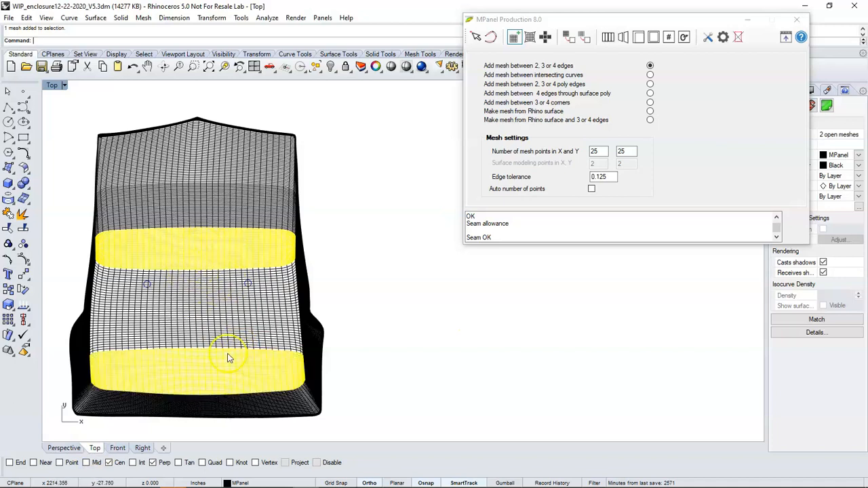
pyautogui.scroll(-3, 245, 386)
pyautogui.scroll(1, 226, 371)
pyautogui.click(14, 291)
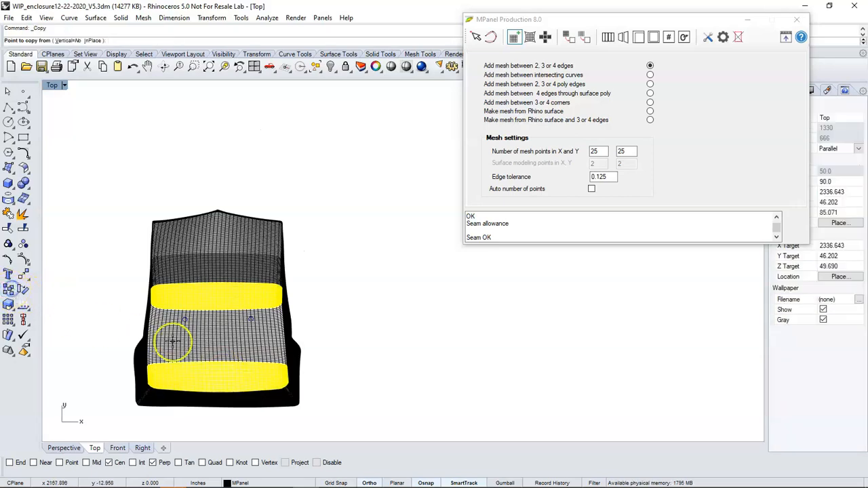
pyautogui.click(172, 339)
pyautogui.scroll(2, 365, 340)
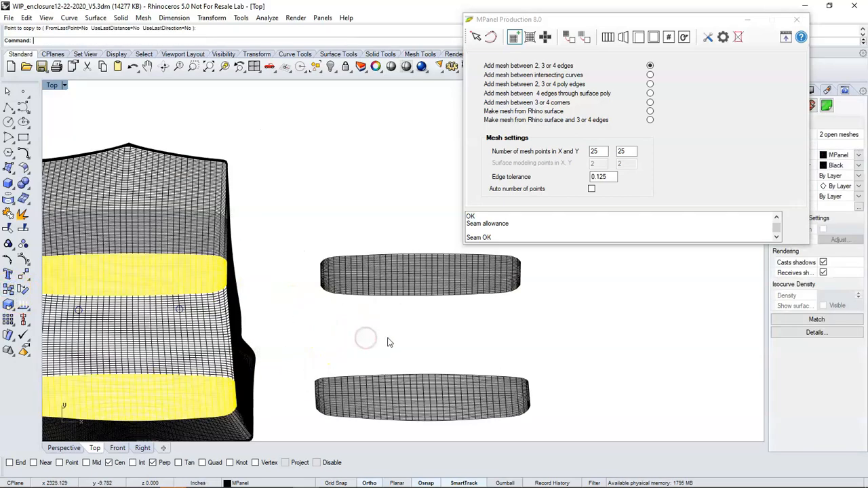
# - Convert each of the two copied meshes into a single flat panel and remove the source mesh copies, leaving only the panel outlines
pyautogui.moveTo(365, 340); pyautogui.dragTo(346, 328, button='right')
pyautogui.click(391, 290)
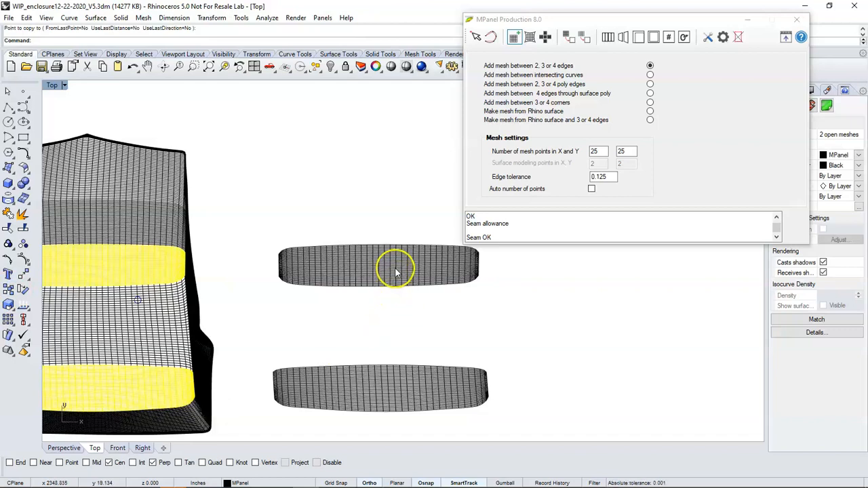
pyautogui.click(395, 270)
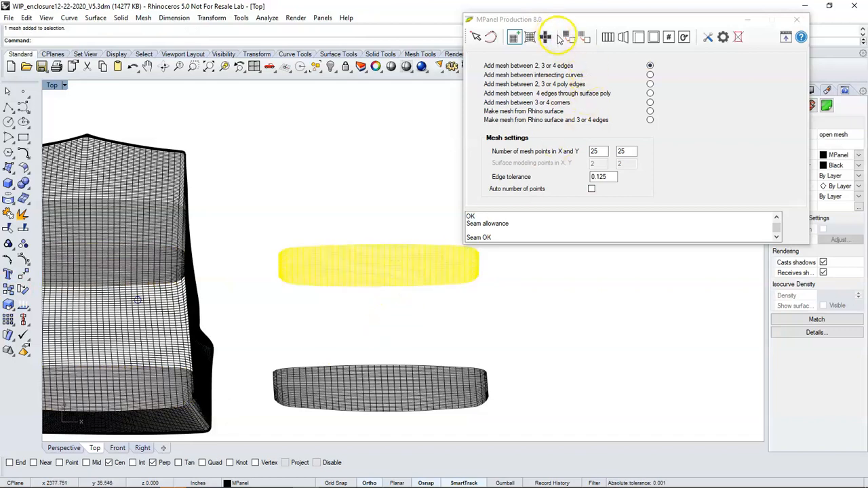
pyautogui.click(568, 37)
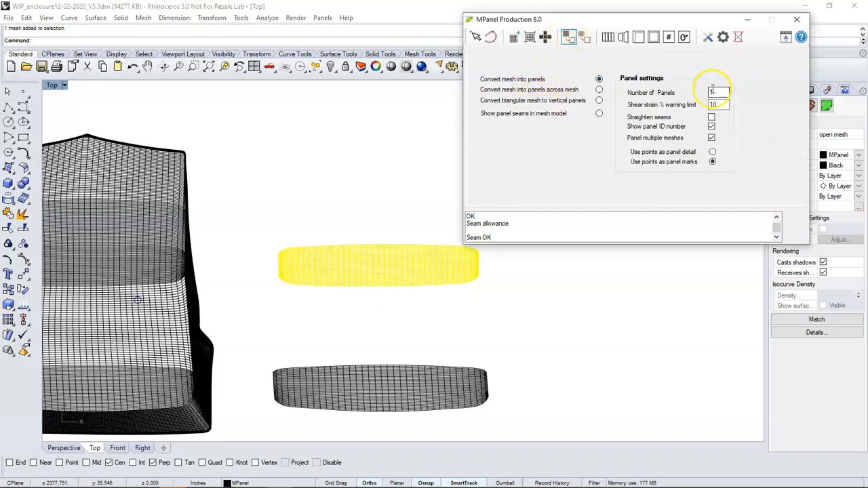
pyautogui.click(574, 37)
pyautogui.click(421, 384)
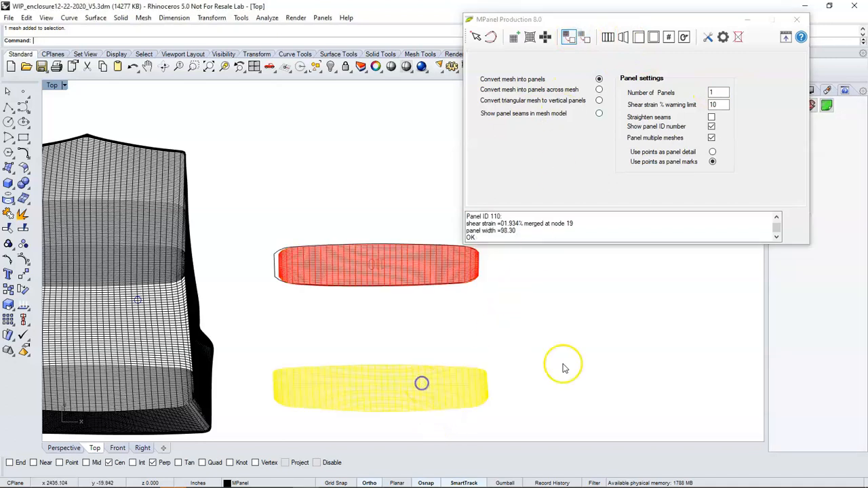
pyautogui.click(571, 38)
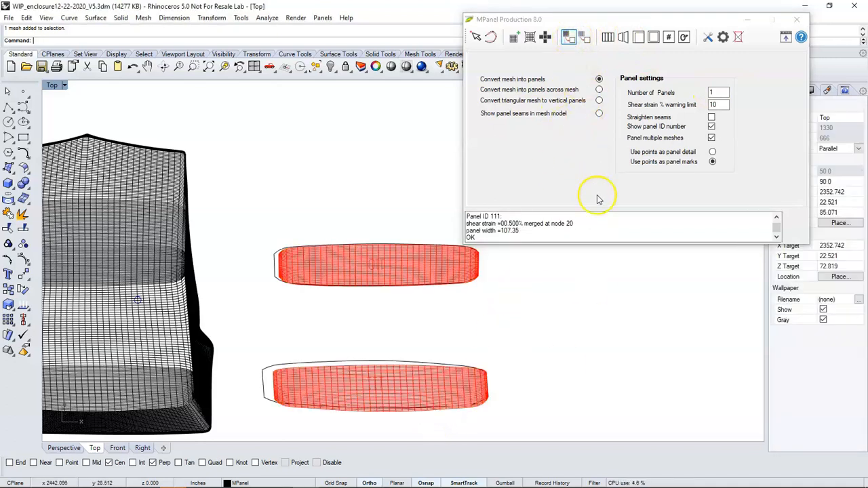
pyautogui.click(738, 37)
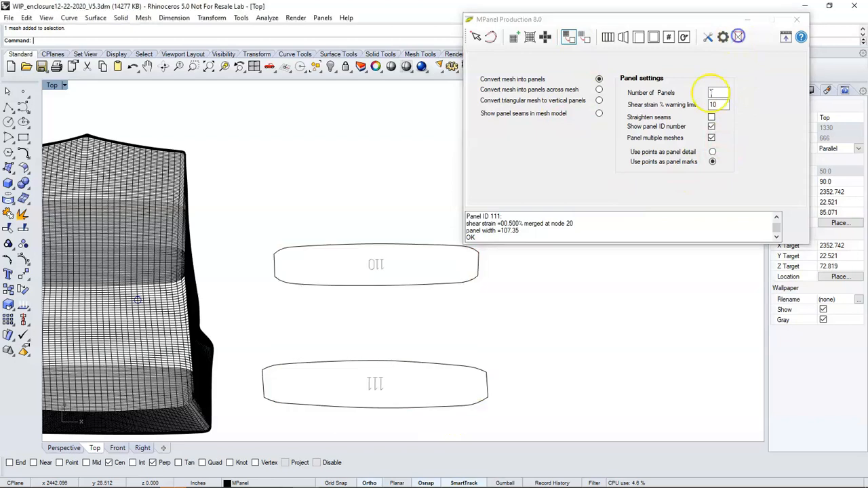
# - Copy the two flat panel outlines, 110 and 111, together into the empty space beside the originals
pyautogui.moveTo(625, 304); pyautogui.dragTo(448, 305, button='right')
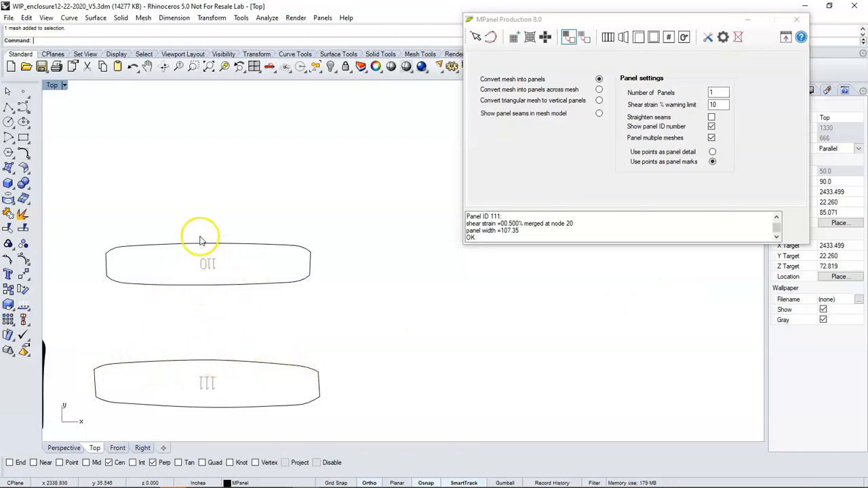
pyautogui.moveTo(333, 269); pyautogui.dragTo(233, 378)
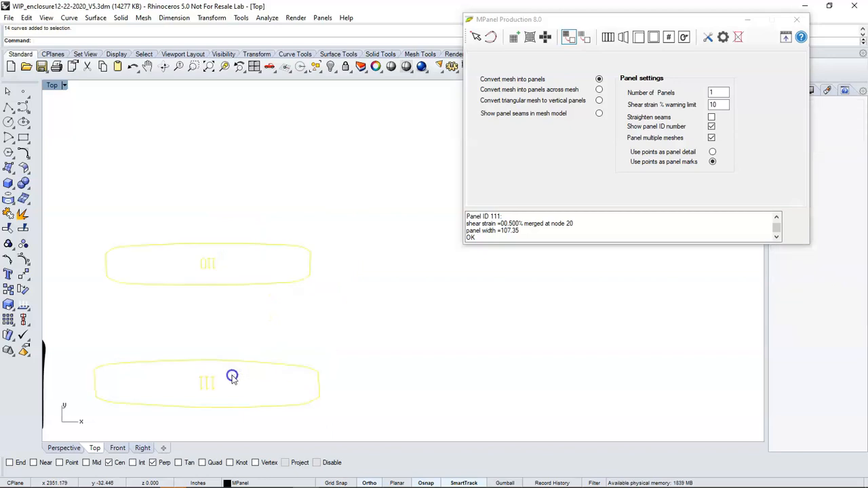
pyautogui.click(8, 290)
pyautogui.click(182, 294)
pyautogui.click(468, 322)
pyautogui.moveTo(468, 322); pyautogui.dragTo(289, 300, button='right')
pyautogui.rightClick(337, 324)
pyautogui.scroll(2, 372, 328)
# - Ungroup the copied outlines of panels 110 and 111 and check that their edge curves select individually
pyautogui.moveTo(303, 235); pyautogui.dragTo(257, 349)
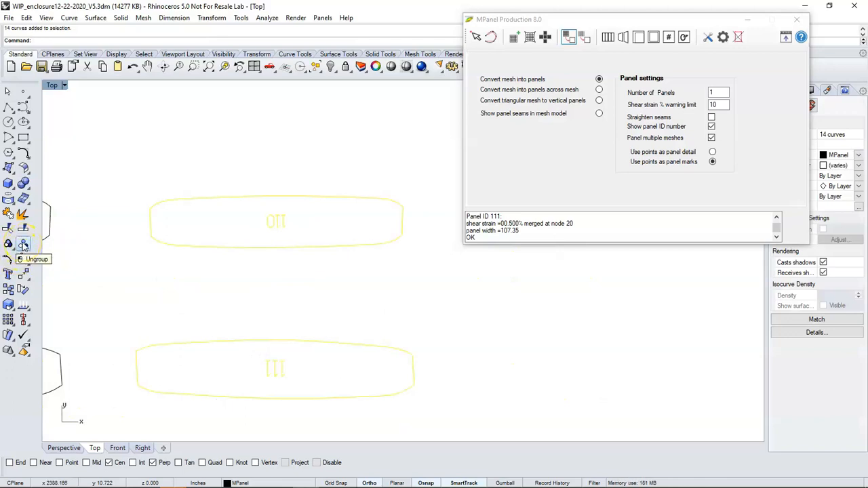
pyautogui.click(23, 245)
pyautogui.click(137, 272)
pyautogui.click(262, 248)
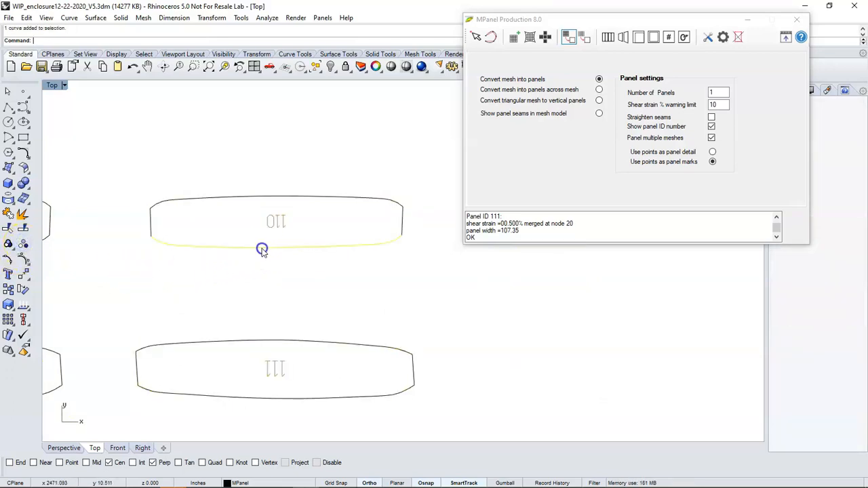
pyautogui.click(403, 229)
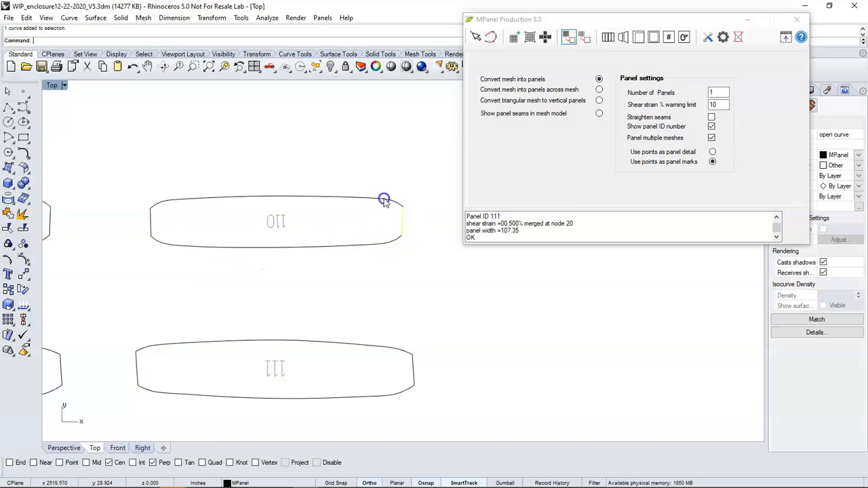
pyautogui.click(255, 278)
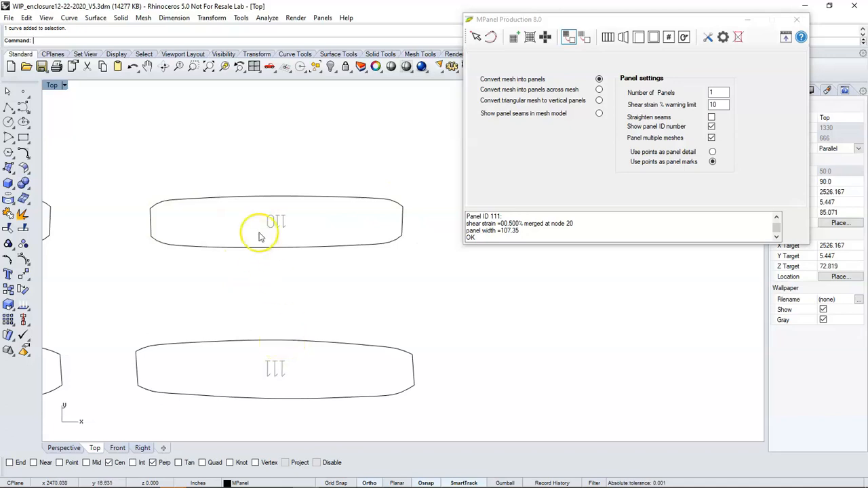
pyautogui.click(283, 342)
pyautogui.click(287, 315)
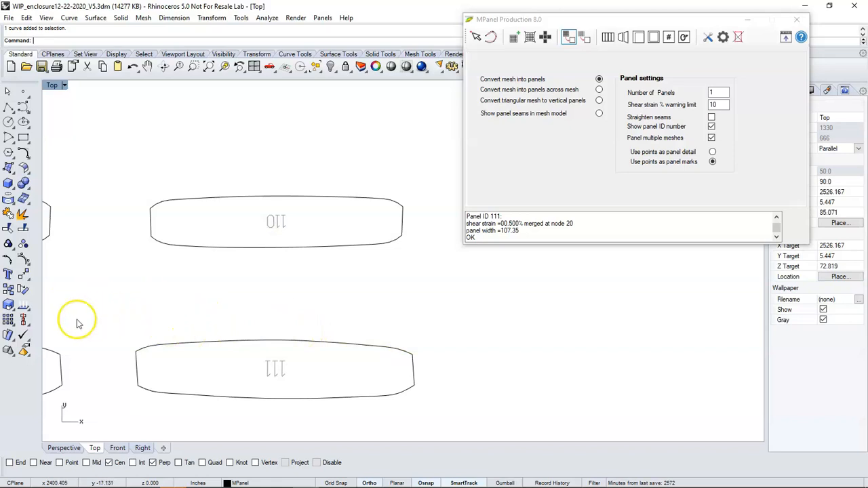
# - Mirror a copy of panel 111's upper edge curve across a horizontal line just above the panel
pyautogui.click(27, 282)
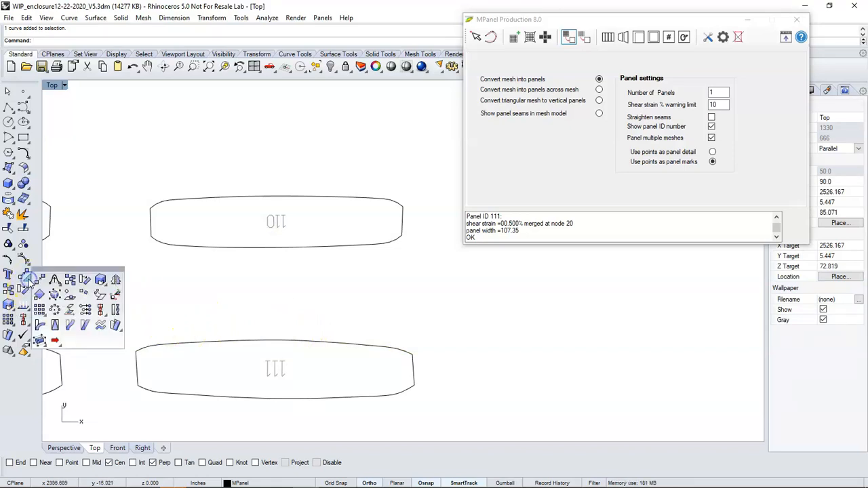
pyautogui.click(116, 280)
pyautogui.click(211, 346)
pyautogui.press('Return')
pyautogui.click(123, 331)
pyautogui.click(423, 332)
# - Mirror a copy of panel 110's lower edge curve across a horizontal line just below the panel
pyautogui.rightClick(422, 331)
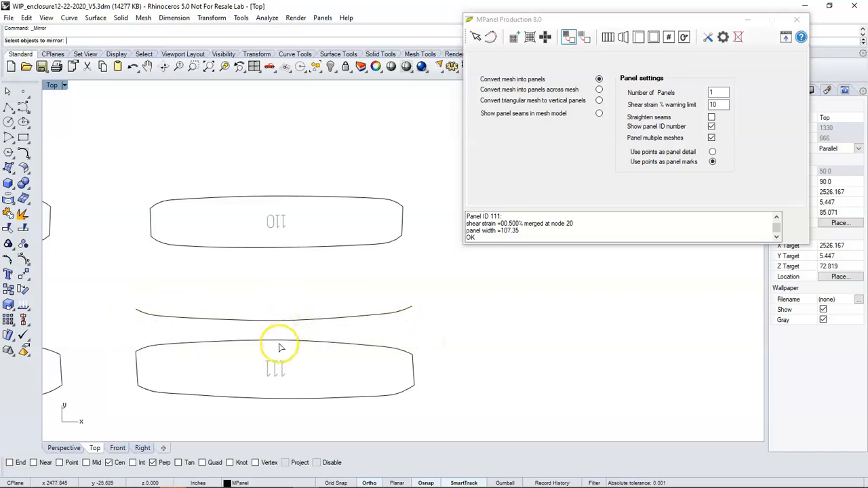
pyautogui.click(261, 246)
pyautogui.rightClick(259, 255)
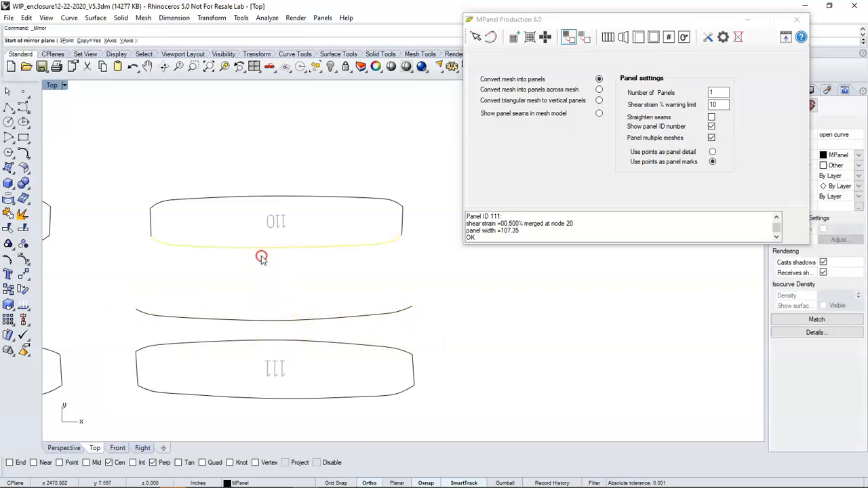
pyautogui.click(161, 262)
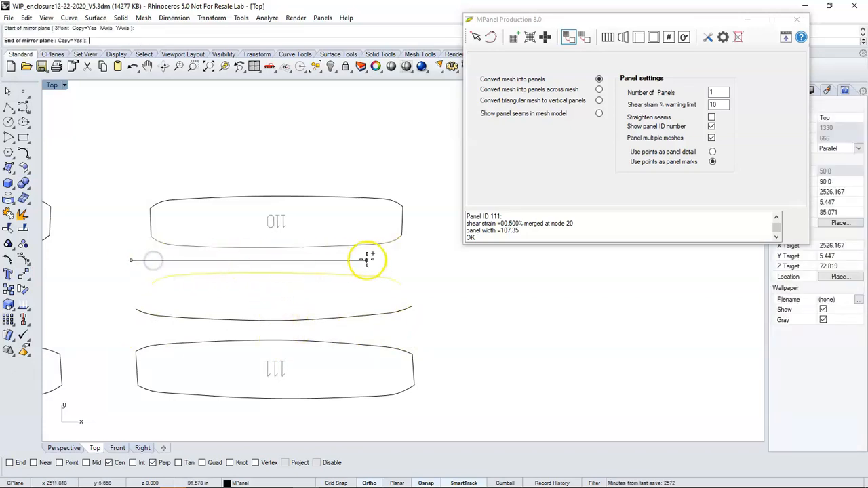
pyautogui.click(404, 261)
# - Mirror a copy of panel 110's upper edge curve across a horizontal line just above the panel
pyautogui.rightClick(404, 259)
pyautogui.rightClick(404, 258)
pyautogui.rightClick(320, 212)
pyautogui.press('Escape')
pyautogui.click(292, 198)
pyautogui.rightClick(291, 198)
pyautogui.click(141, 186)
pyautogui.click(403, 185)
pyautogui.rightClick(405, 186)
pyautogui.rightClick(404, 190)
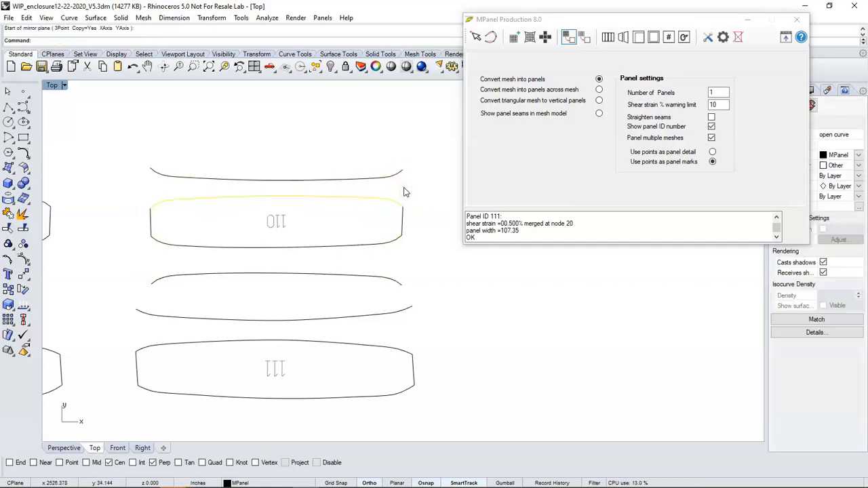
# - Offset the mirrored curve above panel 110 by 4 inches on its upper side, away from the panel
pyautogui.click(397, 286)
pyautogui.write('Offset')
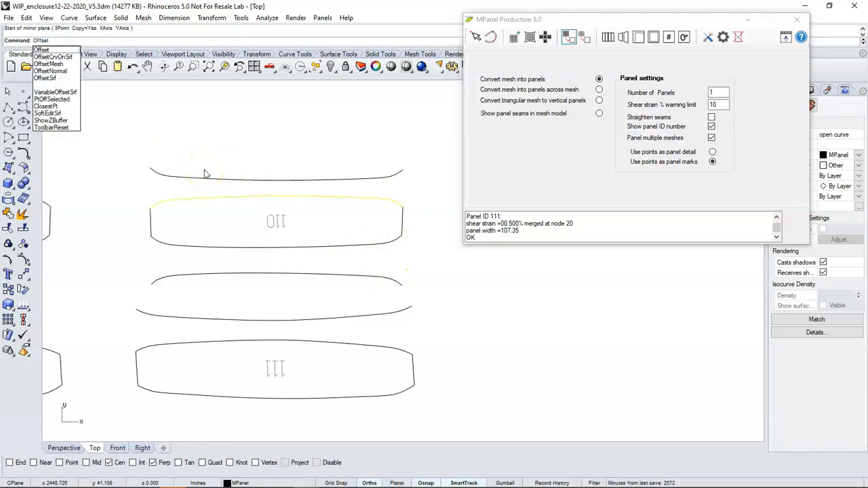
pyautogui.press('Return')
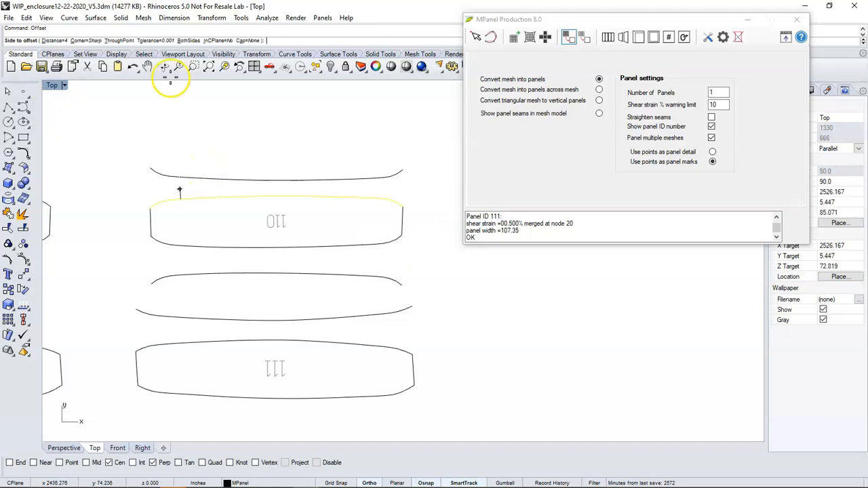
pyautogui.write('4')
pyautogui.press('Return')
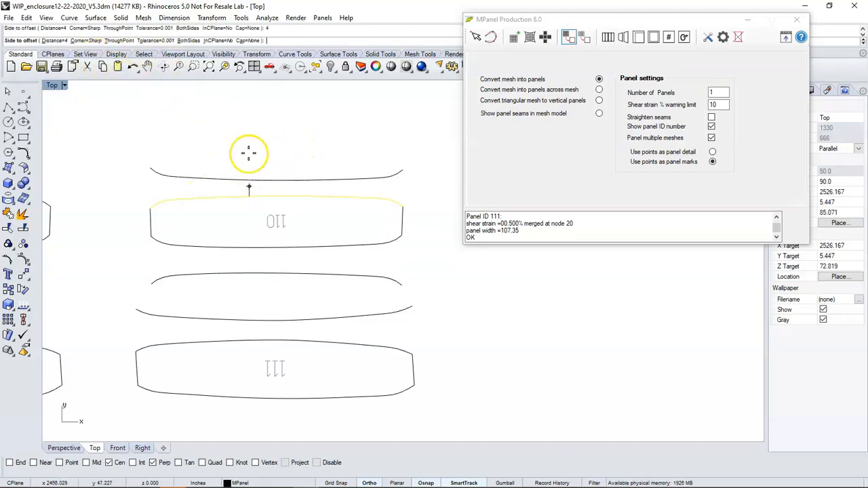
pyautogui.click(240, 169)
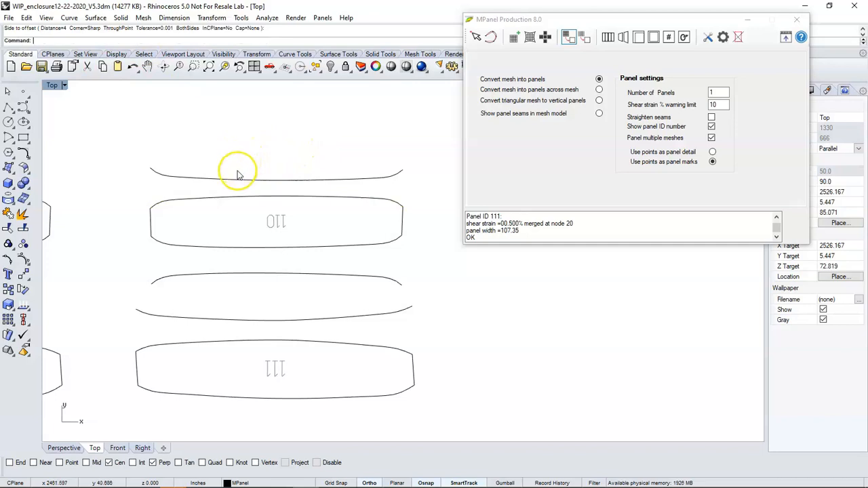
pyautogui.click(234, 175)
pyautogui.press('Return')
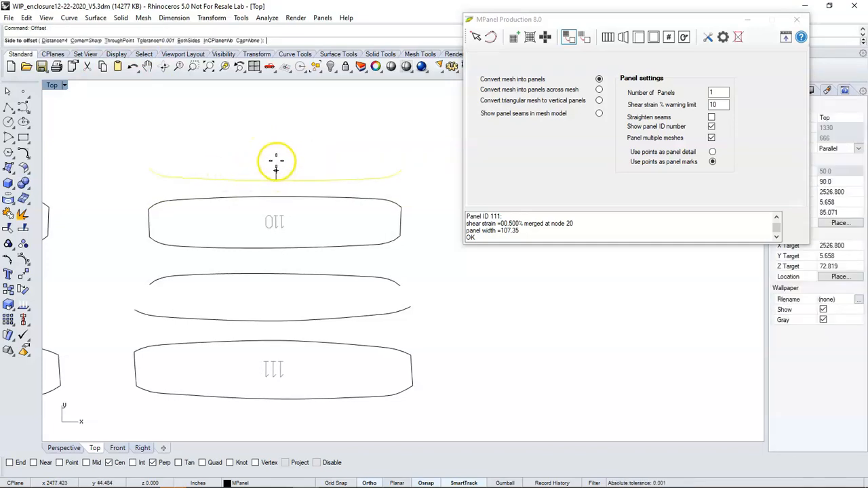
pyautogui.click(276, 162)
# - Offset the mirrored curve below panel 110 by 4 inches on its lower side, away from the panel
pyautogui.rightClick(274, 164)
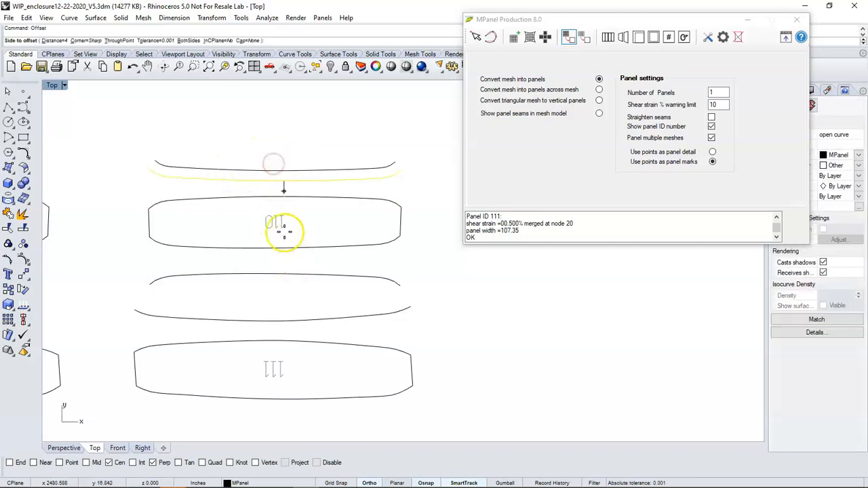
pyautogui.click(276, 207)
pyautogui.click(290, 276)
pyautogui.press('Return')
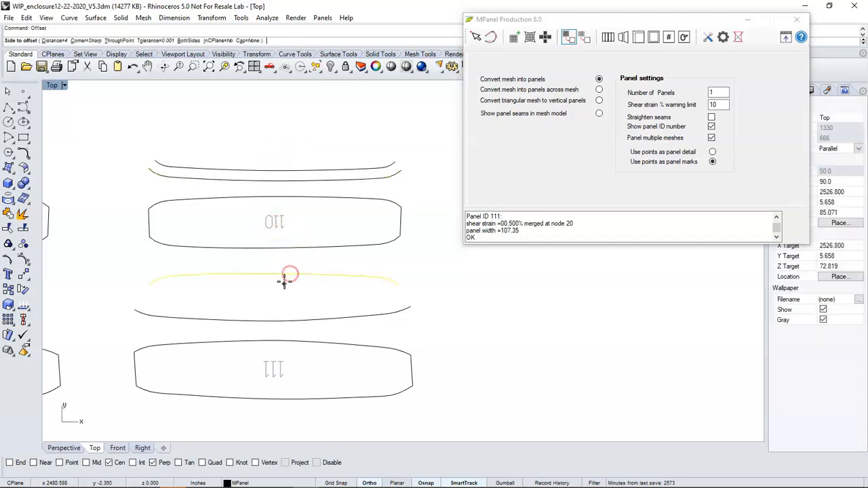
pyautogui.click(284, 285)
# - Offset the mirrored curve above panel 111 by 4 inches on its upper side and move both curves down closer to the panel
pyautogui.rightClick(285, 287)
pyautogui.click(285, 316)
pyautogui.rightClick(285, 305)
pyautogui.click(284, 305)
pyautogui.rightClick(284, 309)
pyautogui.moveTo(302, 301); pyautogui.dragTo(280, 325)
pyautogui.press('Escape')
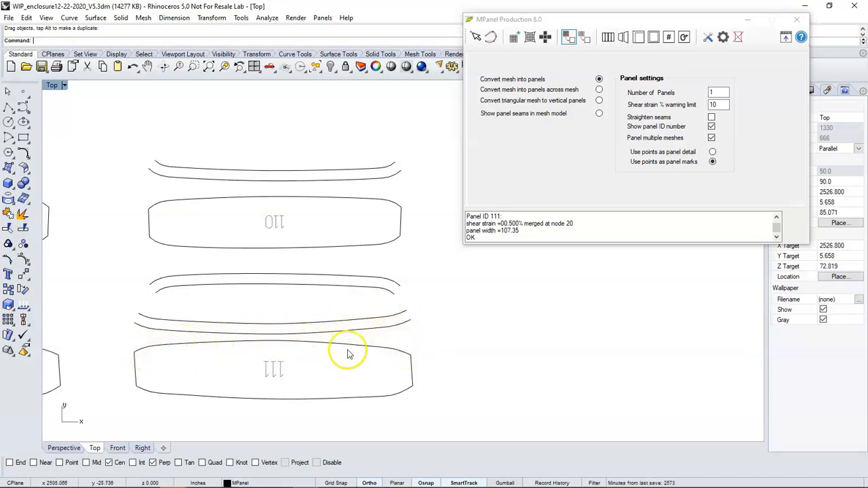
# - Add an MPanel mesh between the two offset curves above panel 111, using the 2, 3 or 4 edges method
pyautogui.click(517, 19)
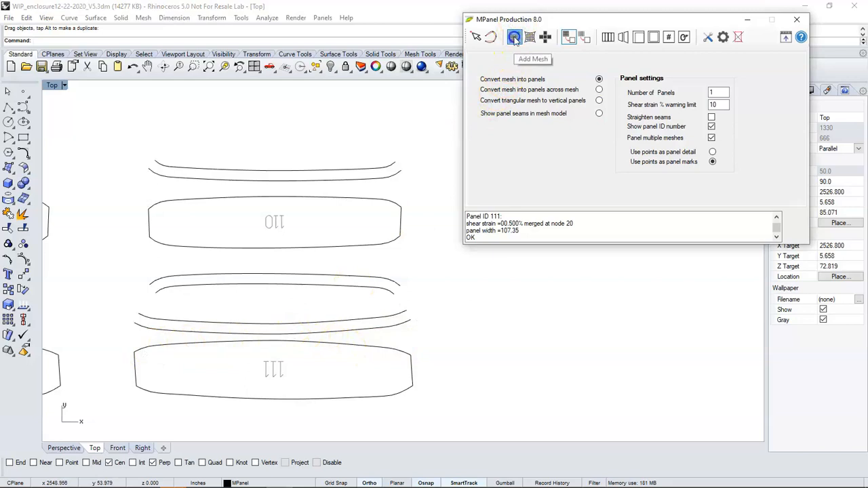
pyautogui.click(514, 38)
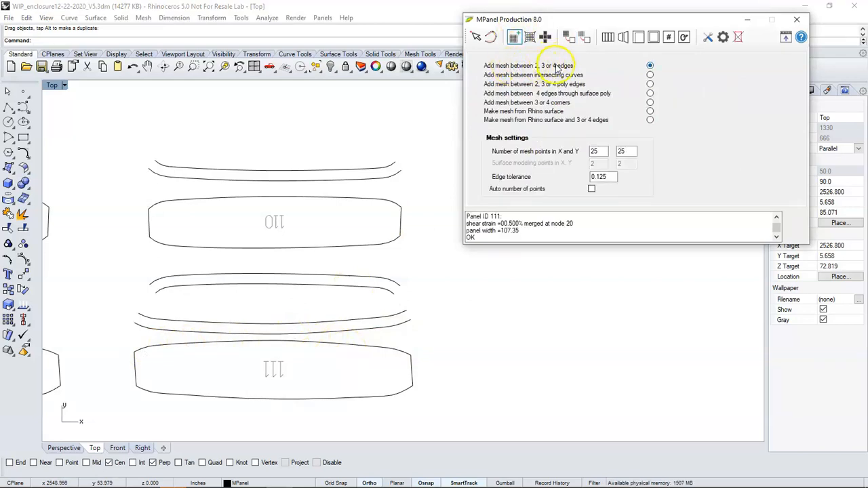
pyautogui.click(515, 39)
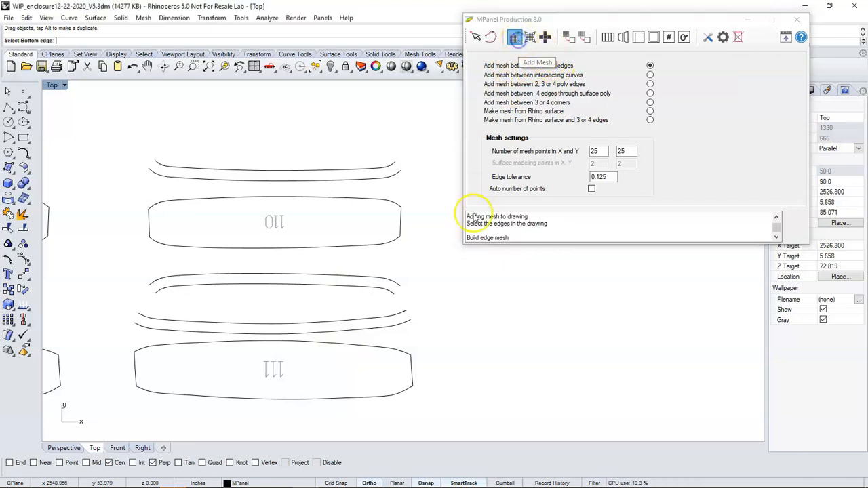
pyautogui.click(349, 333)
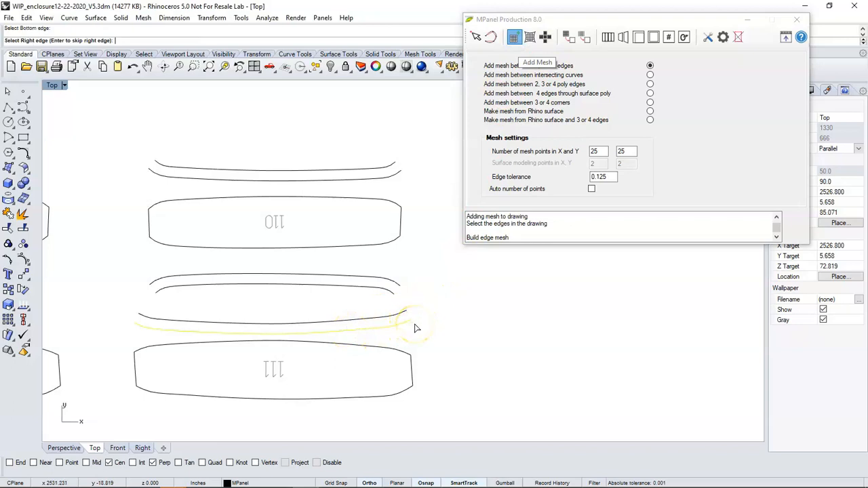
pyautogui.click(377, 318)
pyautogui.press('Return')
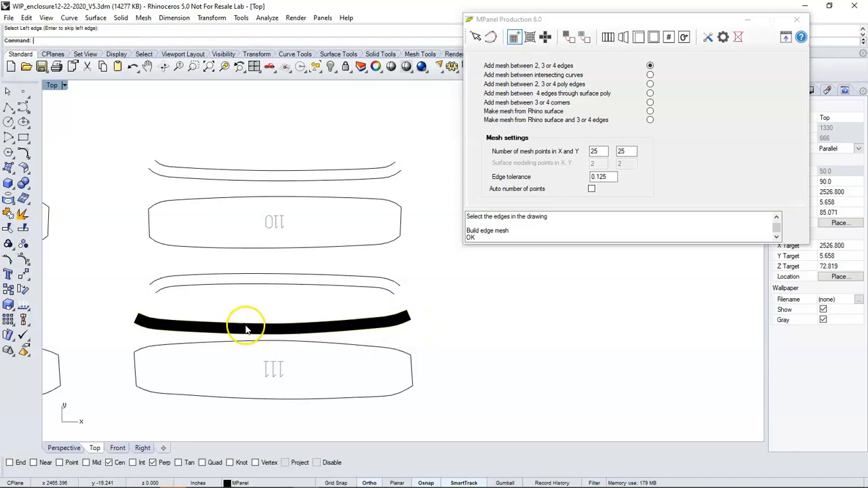
# - Add a mesh between the two offset curves below panel 110, skipping the side edges
pyautogui.click(514, 38)
pyautogui.click(290, 276)
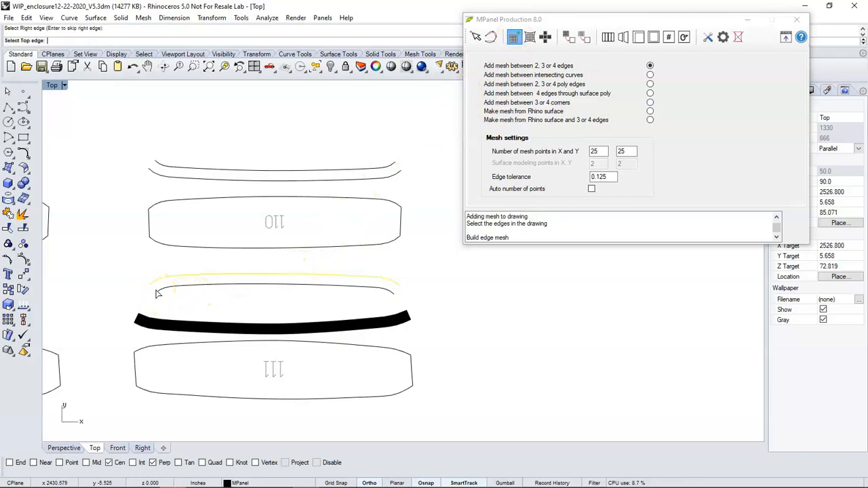
pyautogui.click(194, 285)
pyautogui.press('Return')
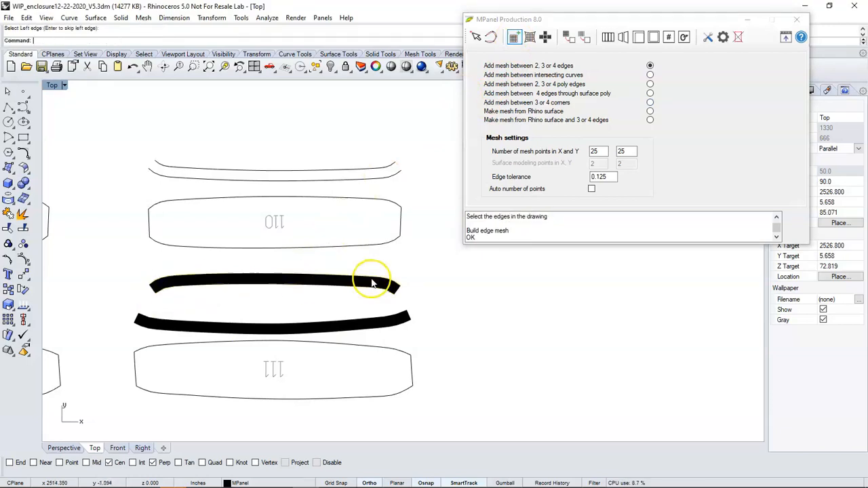
# - Add a mesh between the two offset curves above panel 110, skipping the side edges
pyautogui.click(513, 38)
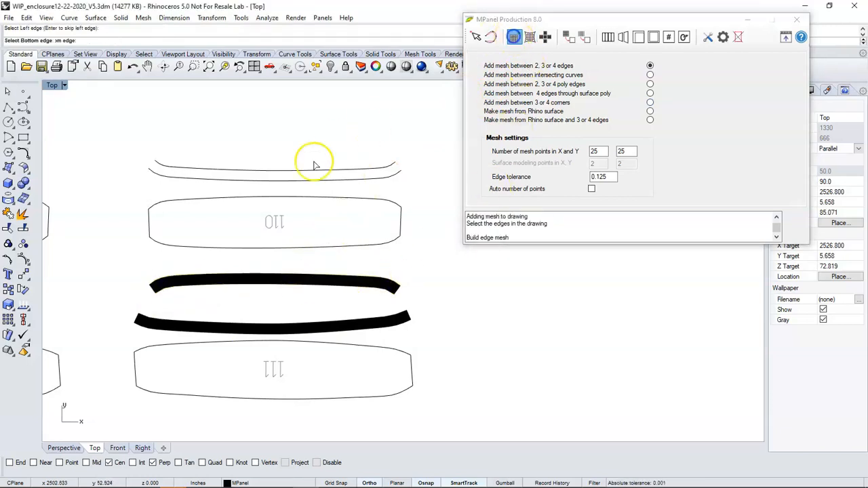
pyautogui.click(275, 179)
pyautogui.rightClick(277, 181)
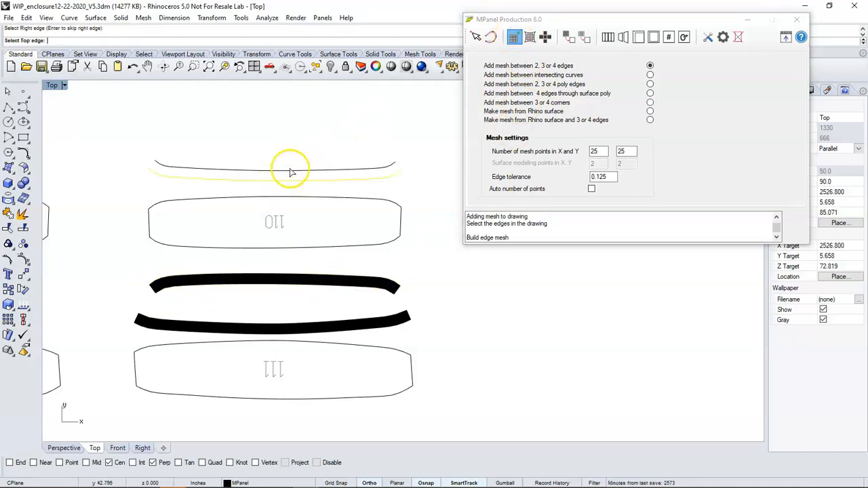
pyautogui.click(302, 170)
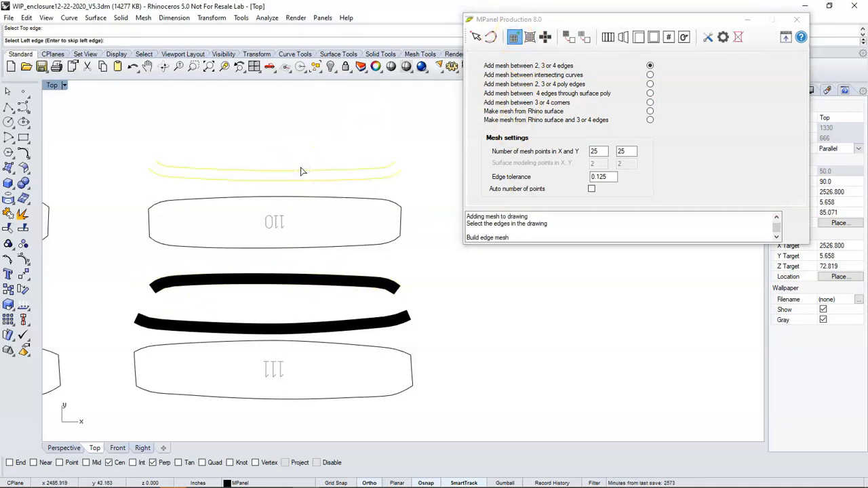
pyautogui.rightClick(302, 170)
# - Move the three strip meshes together horizontally to the right, clear of their source curves and panels 110 and 111
pyautogui.scroll(-8, 426, 244)
pyautogui.moveTo(421, 248); pyautogui.dragTo(209, 255, button='right')
pyautogui.scroll(4, 196, 287)
pyautogui.click(196, 288)
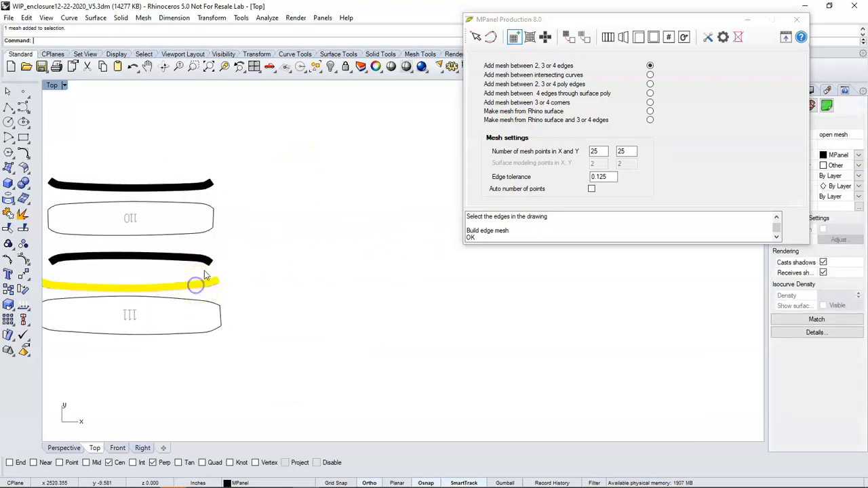
pyautogui.keyDown('shift'); pyautogui.click(200, 259); pyautogui.keyUp('shift')
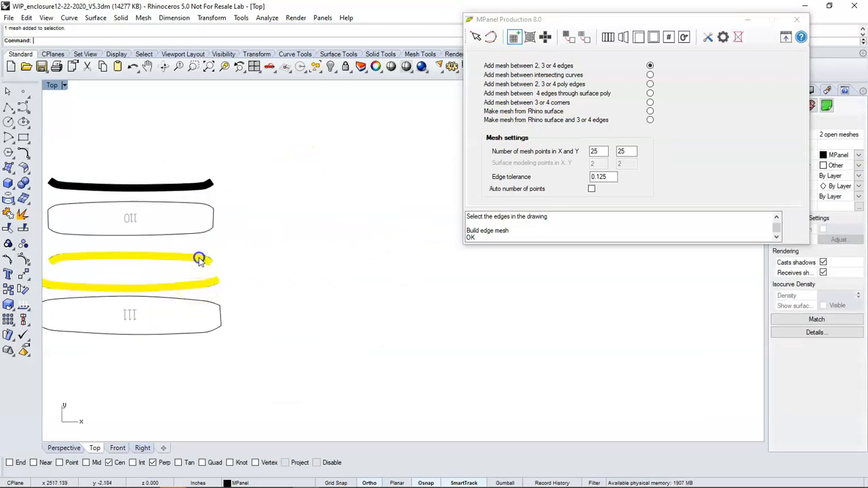
pyautogui.keyDown('shift'); pyautogui.click(194, 184); pyautogui.keyUp('shift')
pyautogui.click(26, 274)
pyautogui.click(116, 261)
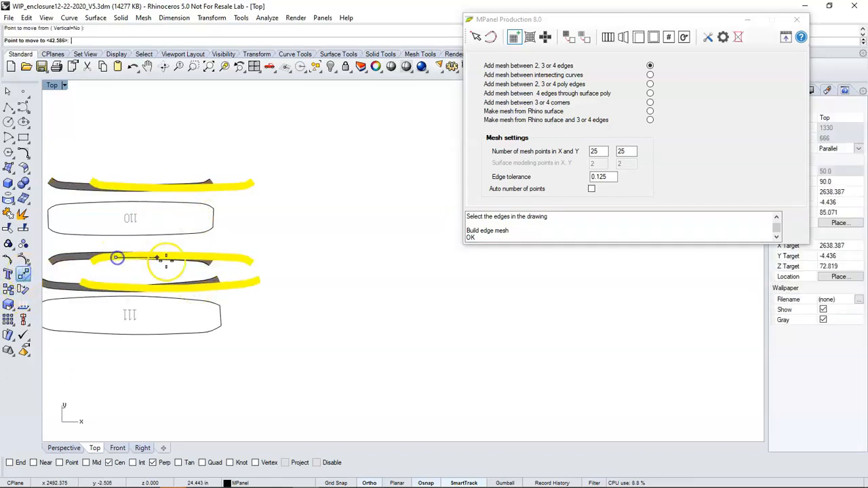
pyautogui.click(325, 265)
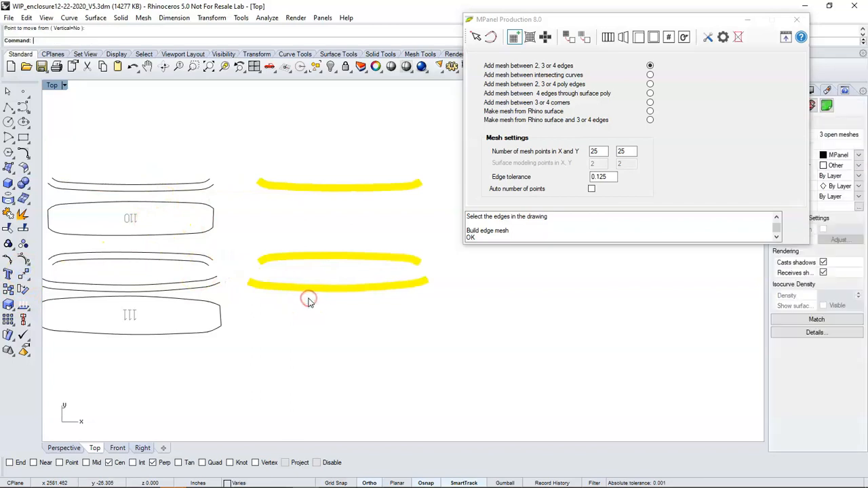
# - Convert the three strip meshes into flat panels, one panel per mesh, and clear the red meshes from the outlines
pyautogui.scroll(2, 352, 285)
pyautogui.moveTo(360, 140); pyautogui.dragTo(281, 332)
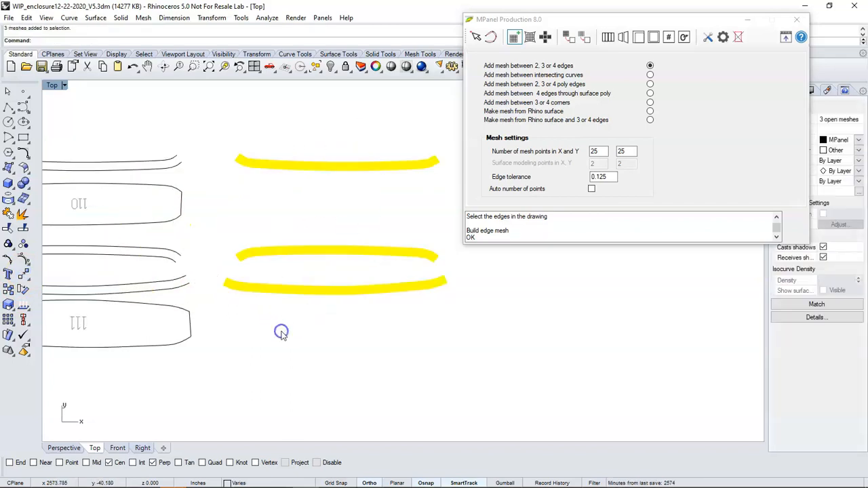
pyautogui.click(535, 18)
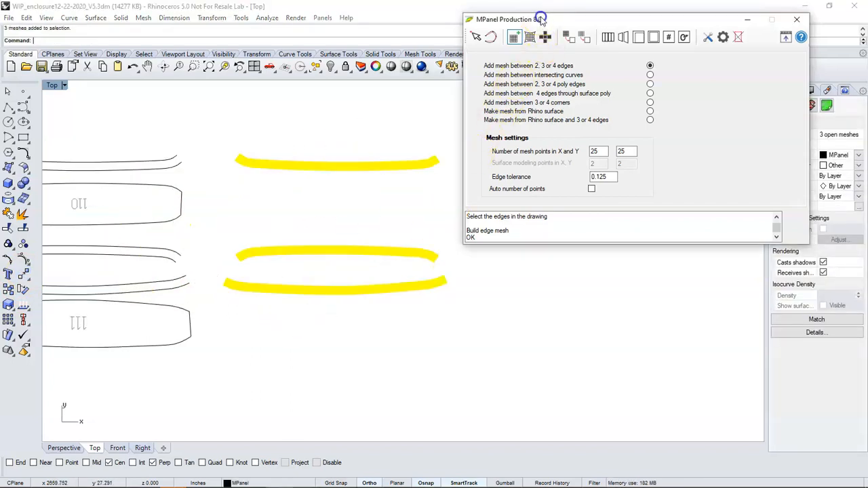
pyautogui.click(567, 36)
pyautogui.click(568, 41)
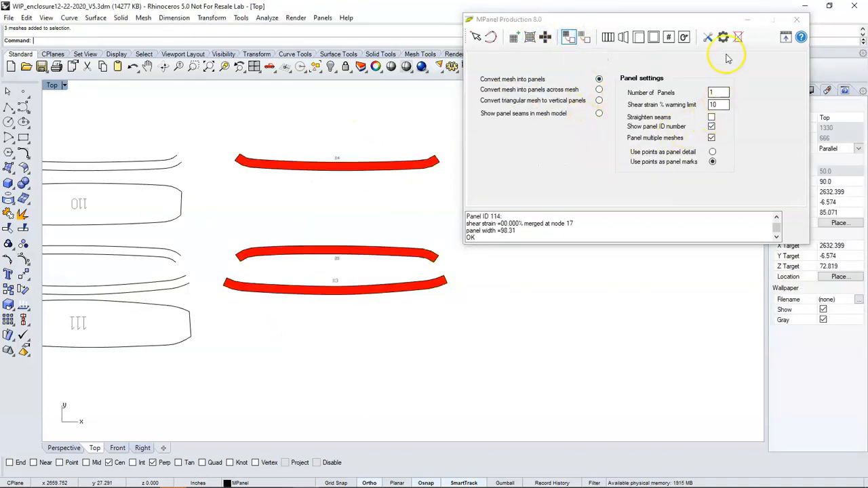
pyautogui.click(739, 36)
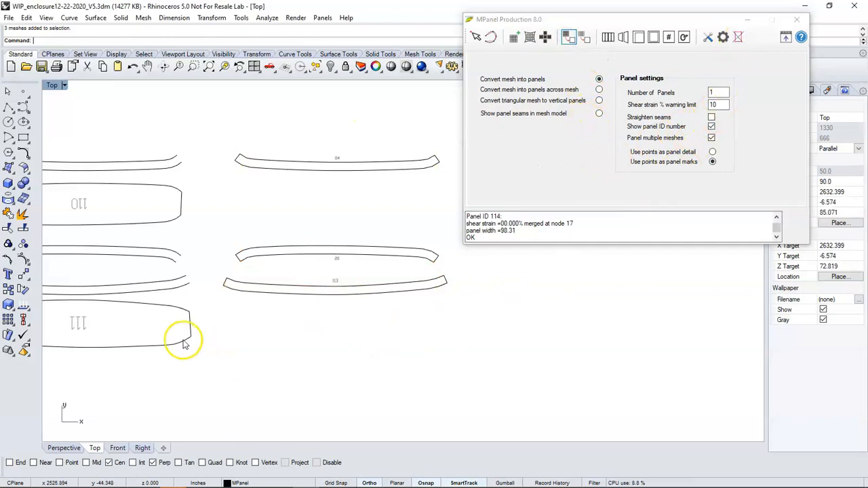
pyautogui.moveTo(179, 345); pyautogui.dragTo(344, 351)
pyautogui.hotkey('ctrl', 'z')
pyautogui.click(271, 376)
# - Move the original 110 and 111 panels from the far left horizontally into the column of the three new strip panels
pyautogui.scroll(-6, 264, 376)
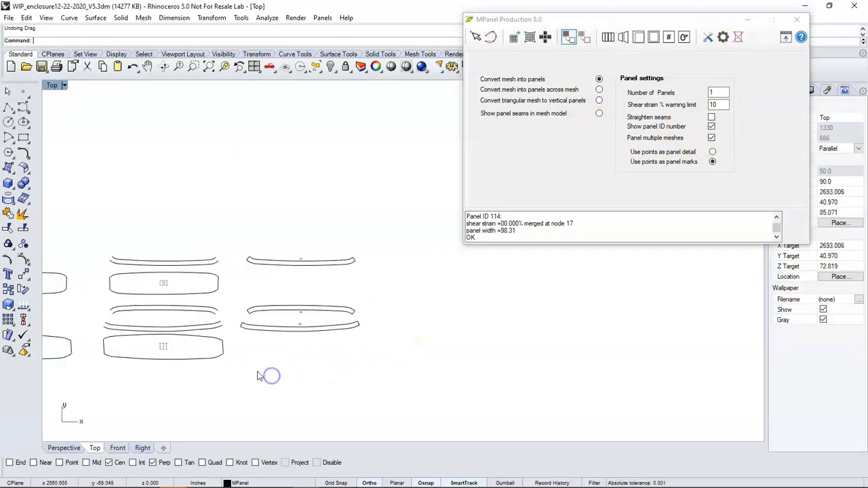
pyautogui.click(68, 290)
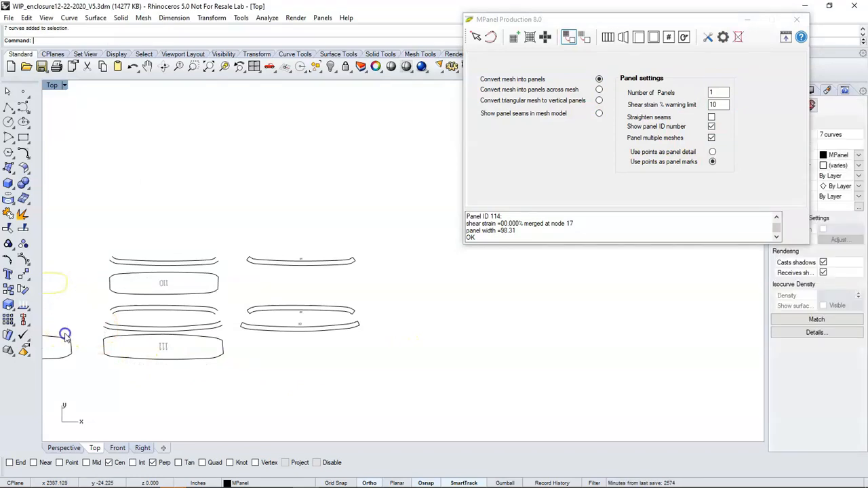
pyautogui.moveTo(63, 341); pyautogui.dragTo(349, 348)
pyautogui.moveTo(382, 228); pyautogui.dragTo(256, 371)
# - Delete the leftover column of panel 110 and 111 copies and their mirrored and offset curves
pyautogui.click(207, 239)
pyautogui.moveTo(196, 205); pyautogui.dragTo(108, 377)
pyautogui.moveTo(78, 233); pyautogui.dragTo(228, 397)
pyautogui.press('Delete')
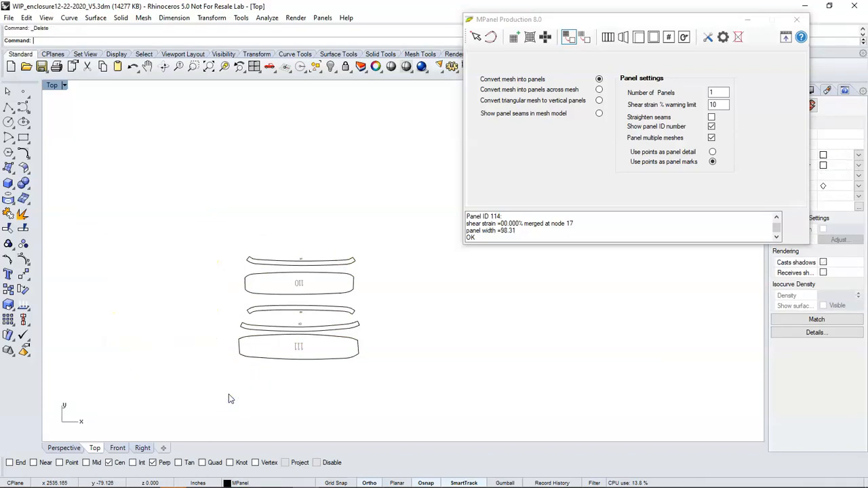
# - Turn on the control points of strip panel 113
pyautogui.scroll(8, 366, 281)
pyautogui.moveTo(301, 299); pyautogui.dragTo(342, 217, button='right')
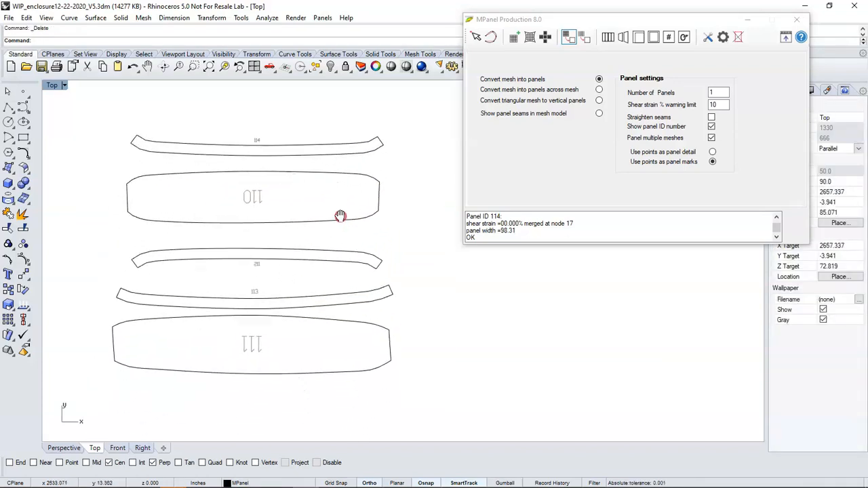
pyautogui.scroll(2, 281, 226)
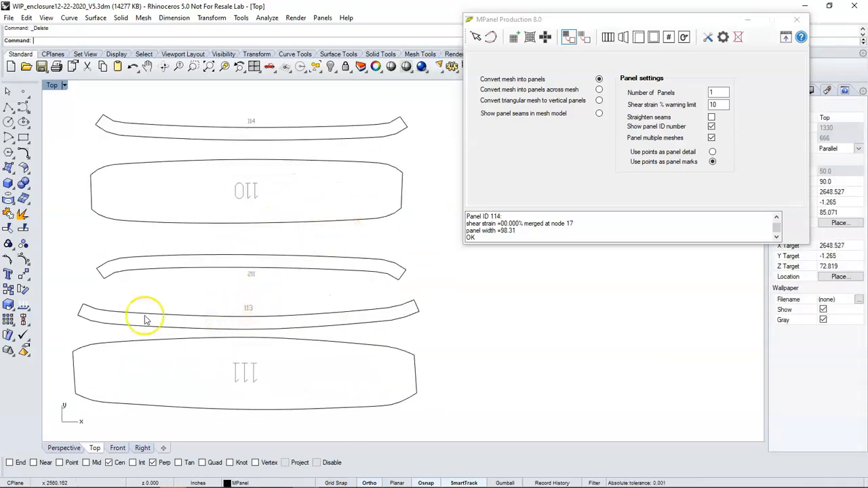
pyautogui.scroll(1, 194, 320)
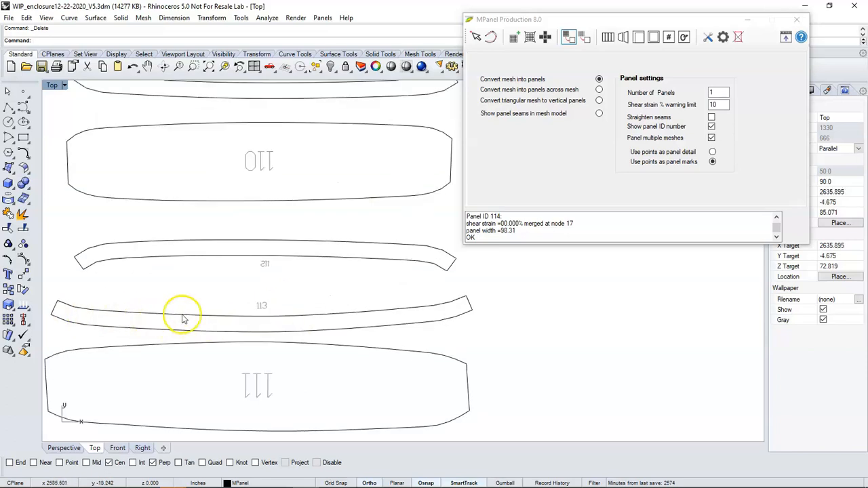
pyautogui.scroll(3, 275, 313)
pyautogui.click(255, 317)
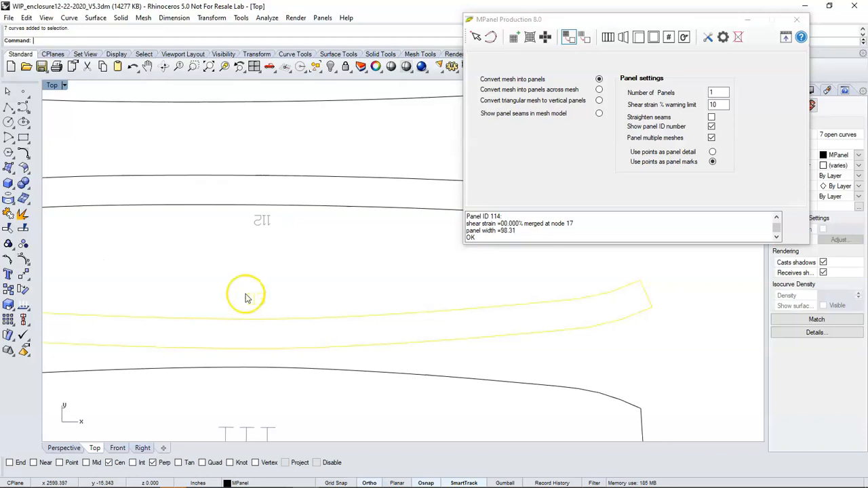
pyautogui.click(264, 299)
pyautogui.moveTo(264, 299); pyautogui.dragTo(306, 287, button='right')
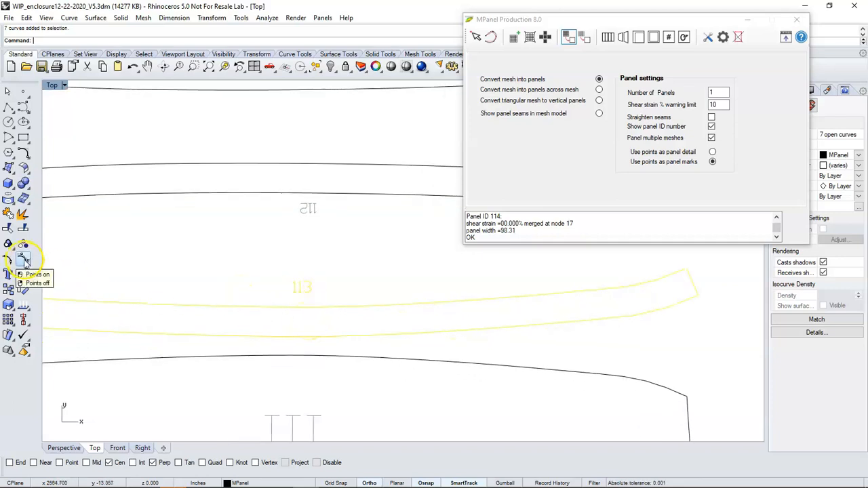
pyautogui.click(24, 261)
# - Move strip panel 113's ID number down inside the strip outline and turn the control points off
pyautogui.click(262, 262)
pyautogui.scroll(3, 277, 268)
pyautogui.moveTo(282, 265); pyautogui.dragTo(329, 362)
pyautogui.click(350, 299)
pyautogui.scroll(-2, 347, 301)
pyautogui.scroll(-1, 348, 301)
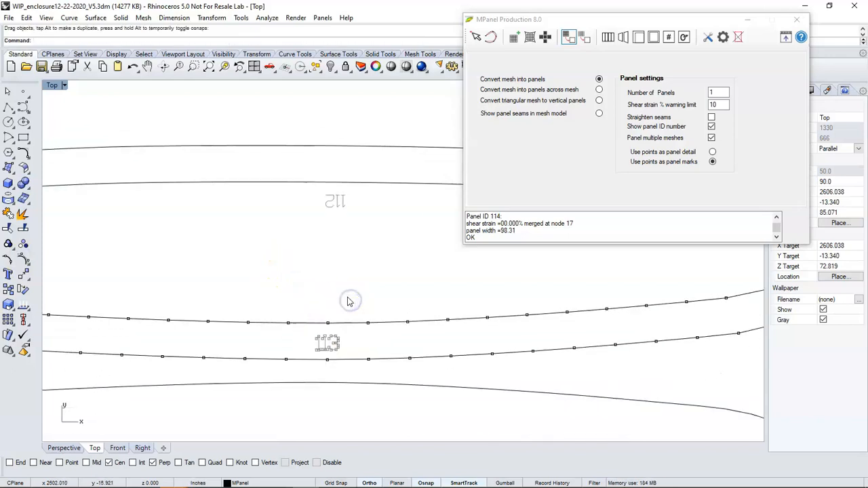
pyautogui.click(23, 259)
# - Add seam allowances to all five panels, with width .5 on the top and bottom edges and 0 on the left and right
pyautogui.scroll(-8, 208, 279)
pyautogui.moveTo(238, 277); pyautogui.dragTo(292, 330, button='right')
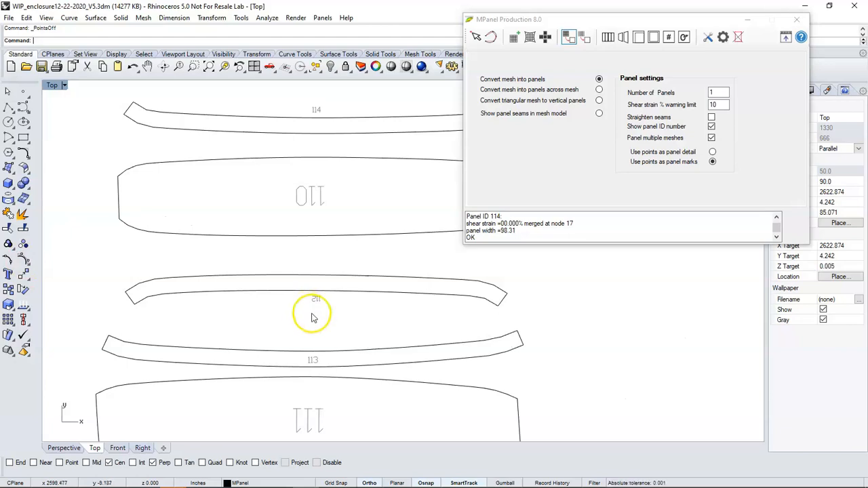
pyautogui.moveTo(316, 322); pyautogui.dragTo(317, 300, button='right')
pyautogui.moveTo(328, 358); pyautogui.dragTo(329, 335, button='right')
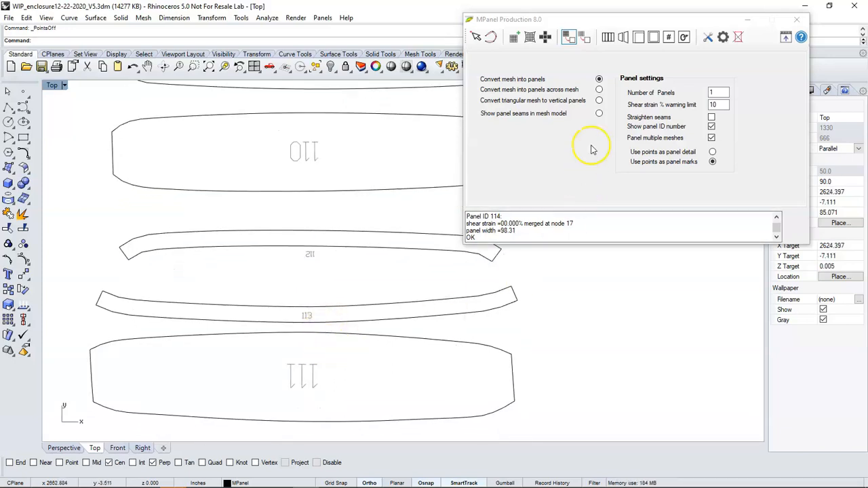
pyautogui.click(653, 38)
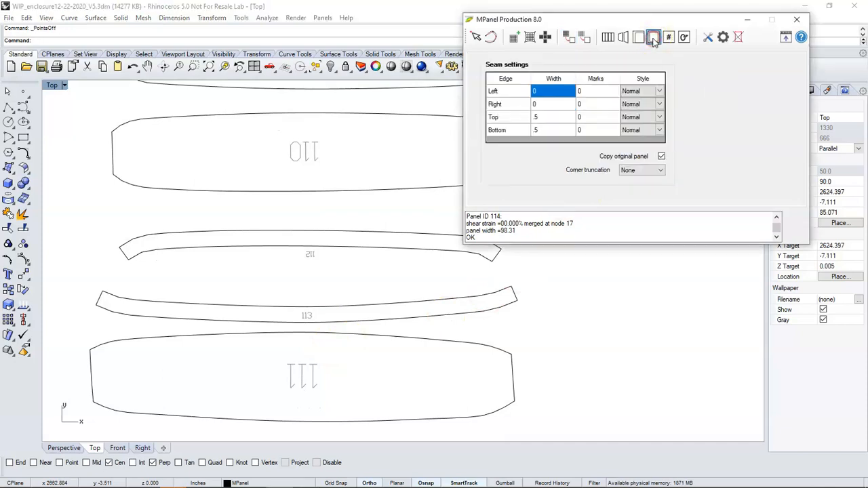
pyautogui.click(540, 117)
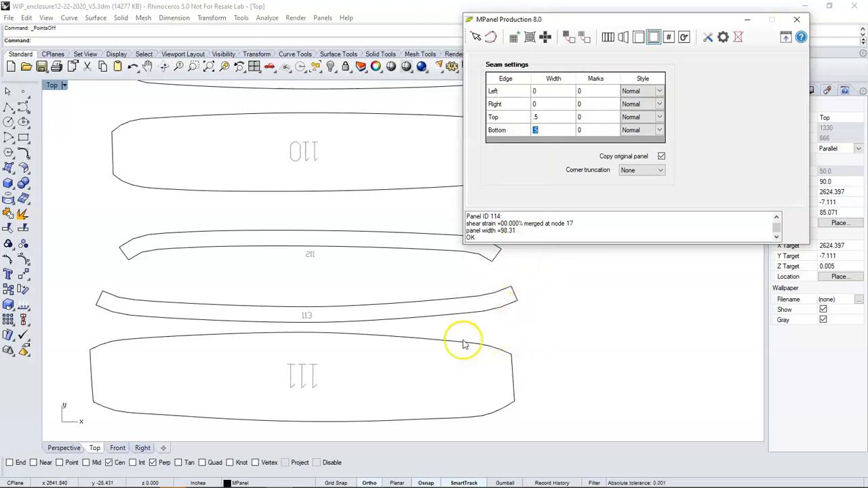
pyautogui.click(383, 378)
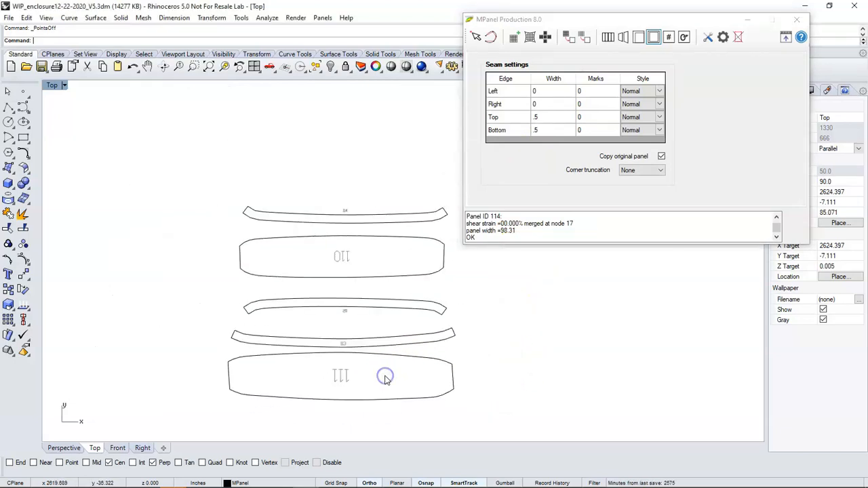
pyautogui.click(334, 212)
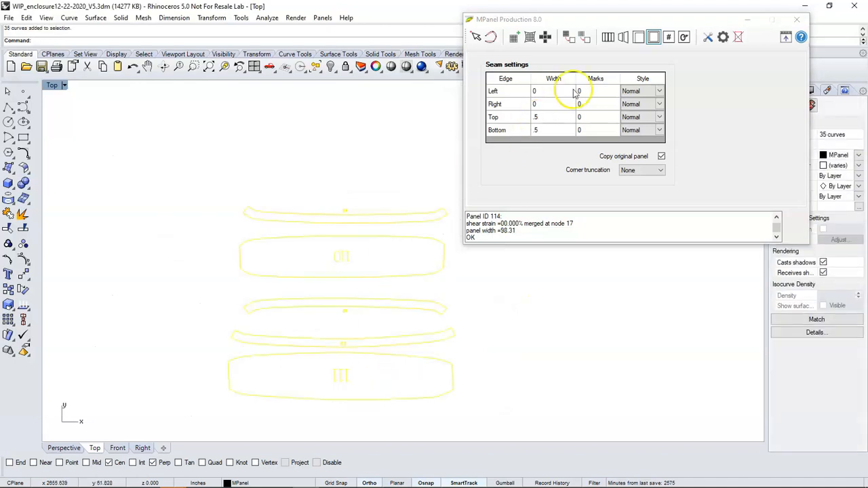
pyautogui.click(653, 38)
pyautogui.scroll(5, 333, 372)
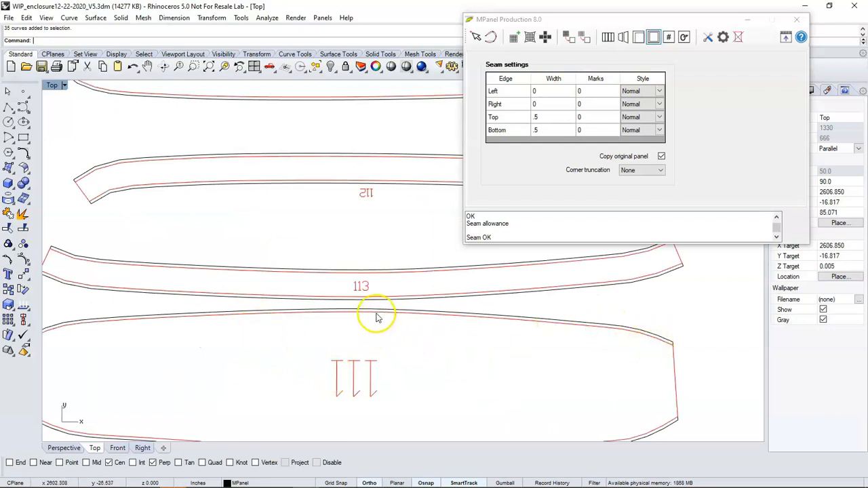
pyautogui.scroll(-3, 416, 339)
pyautogui.moveTo(416, 339); pyautogui.dragTo(346, 390, button='right')
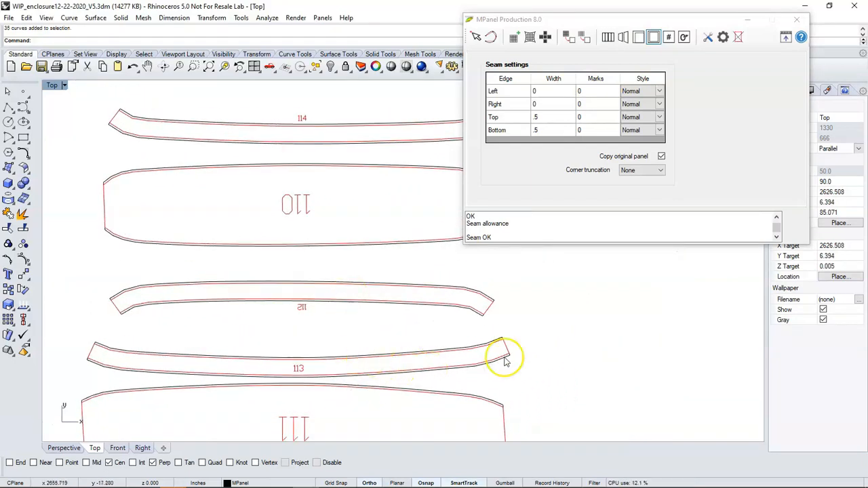
# - Clear MPanel's red colouring from the panels with seam allowances and deselect everything
pyautogui.scroll(3, 508, 356)
pyautogui.scroll(-2, 494, 343)
pyautogui.click(738, 37)
pyautogui.click(489, 253)
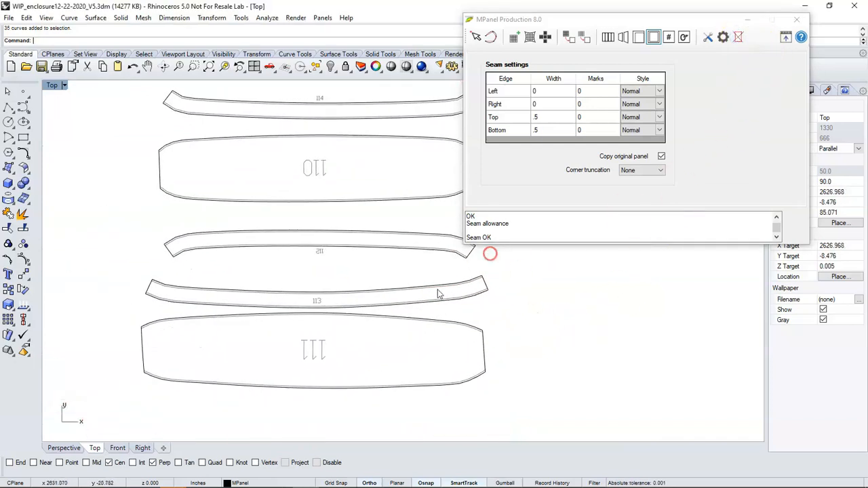
# - Turn on the control points of strip panel 114
pyautogui.moveTo(362, 293)
pyautogui.mouseDown(button='right')
pyautogui.moveTo(360, 407)
pyautogui.moveTo(314, 325)
pyautogui.moveTo(318, 356)
pyautogui.mouseUp(button='right')
pyautogui.scroll(5, 291, 291)
pyautogui.moveTo(301, 275); pyautogui.dragTo(293, 309)
pyautogui.click(23, 261)
pyautogui.click(285, 283)
# - Move strip panel 114's ID number straight down inside the strip outline and turn the control points off
pyautogui.scroll(2, 285, 283)
pyautogui.moveTo(271, 249); pyautogui.dragTo(340, 303)
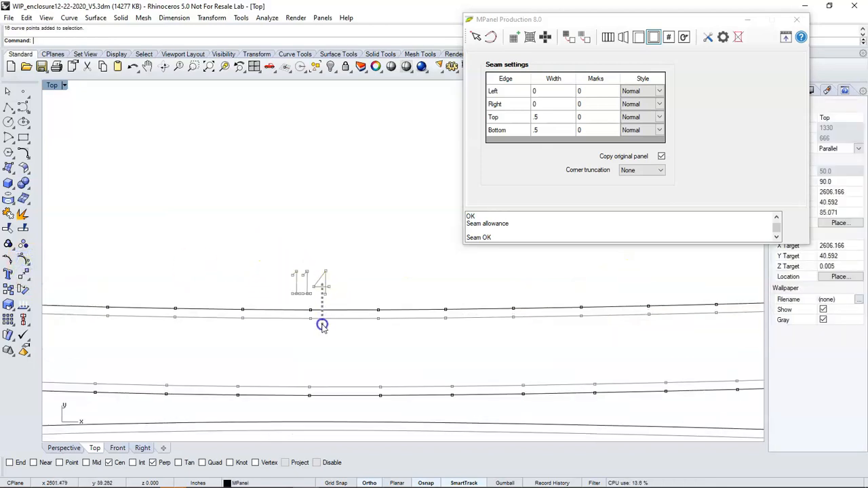
pyautogui.moveTo(364, 255); pyautogui.dragTo(264, 303)
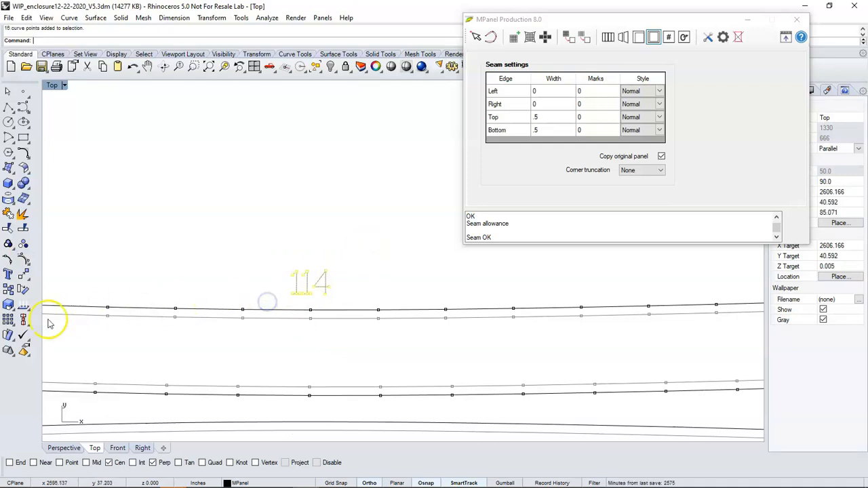
pyautogui.click(24, 275)
pyautogui.click(310, 275)
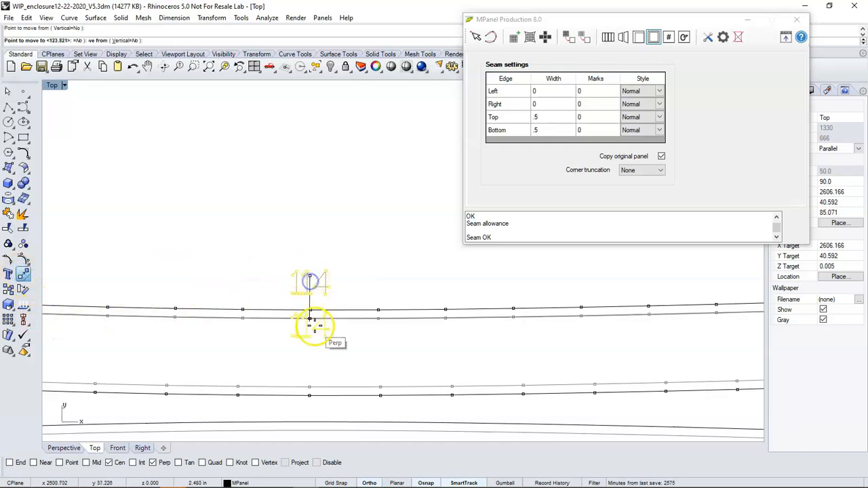
pyautogui.click(310, 353)
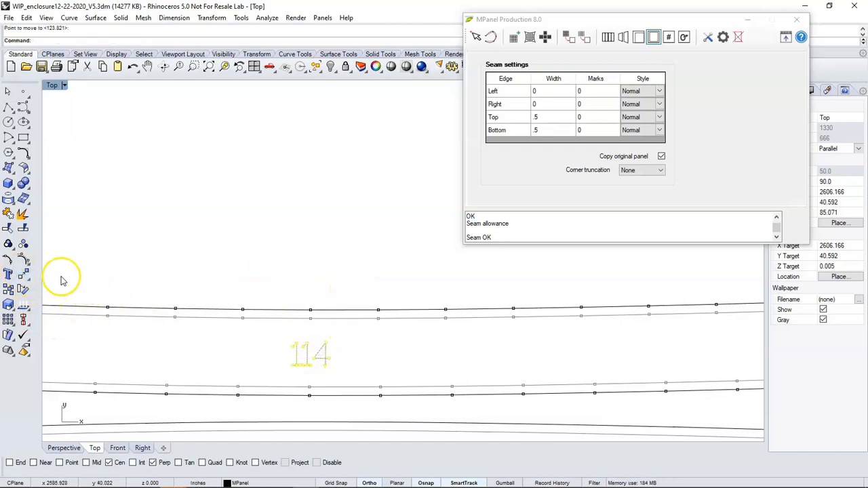
pyautogui.scroll(-3, 283, 271)
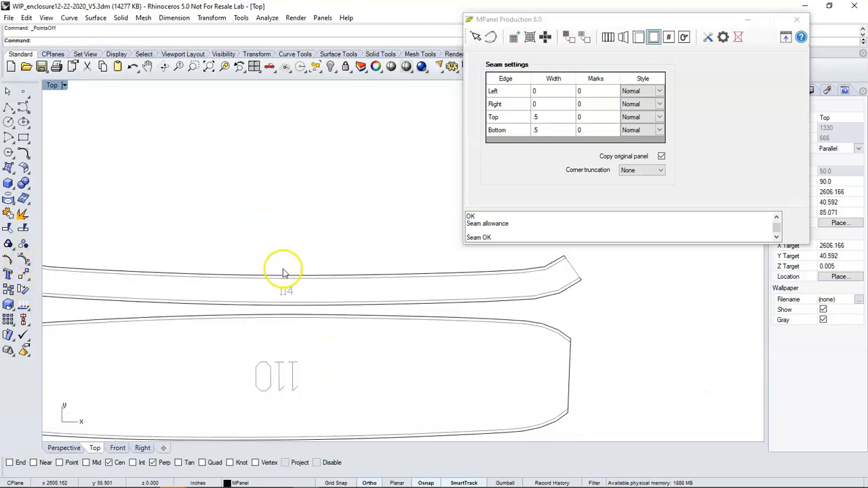
# - Mirror a copy of strip panel 114 across a horizontal line just below the strip, over panel 110
pyautogui.click(379, 277)
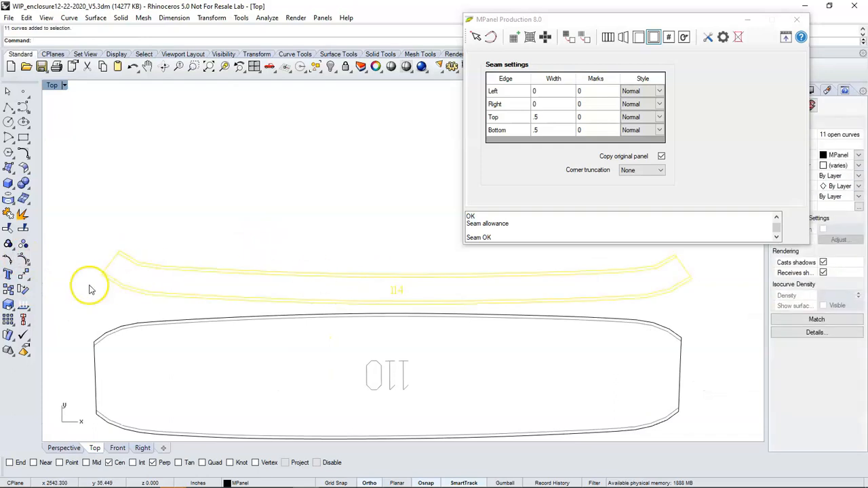
pyautogui.click(27, 276)
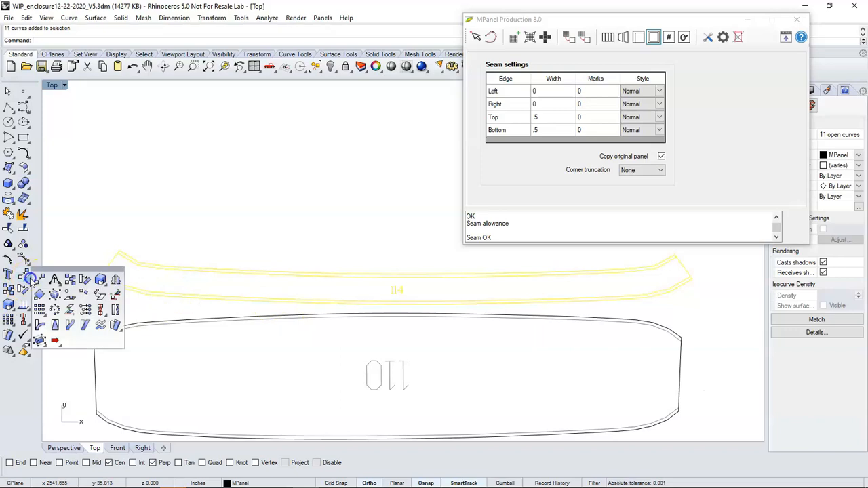
pyautogui.click(117, 277)
pyautogui.click(144, 300)
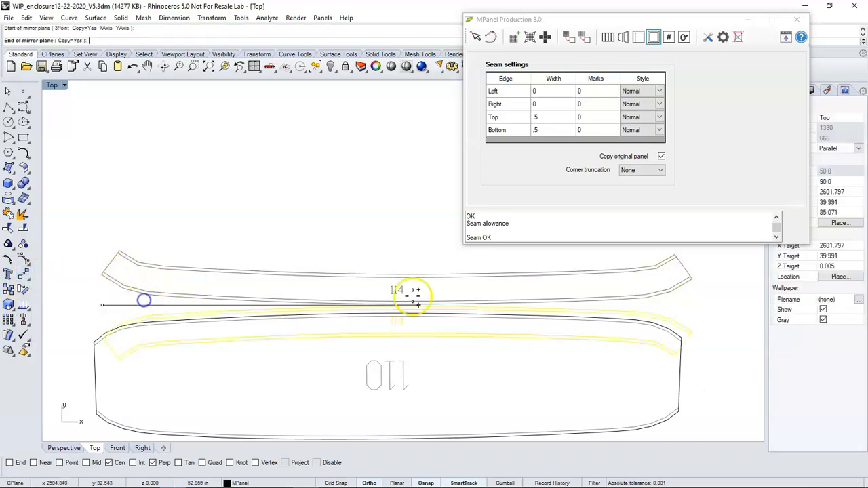
pyautogui.click(624, 295)
pyautogui.rightClick(624, 294)
pyautogui.scroll(2, 635, 299)
pyautogui.scroll(4, 639, 299)
# - Set the display colour of the mirrored copy of strip 114 to blue and deselect it
pyautogui.rightClick(638, 301)
pyautogui.click(641, 329)
pyautogui.scroll(-4, 640, 332)
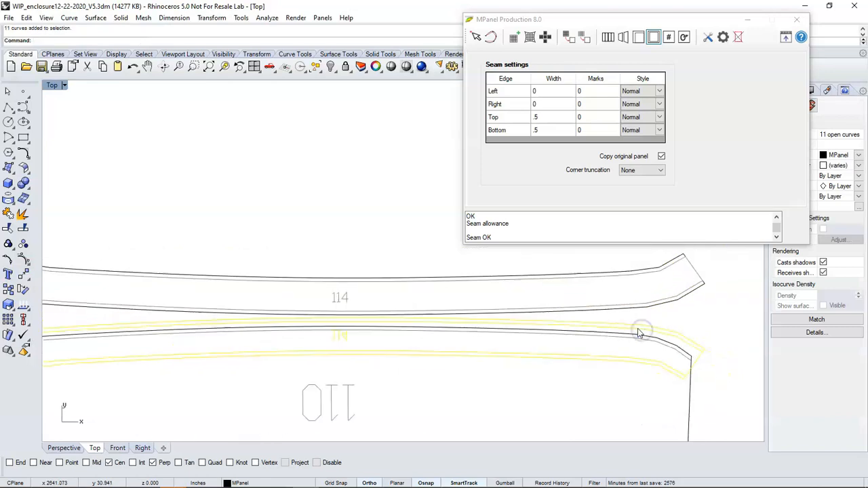
pyautogui.click(837, 168)
pyautogui.click(836, 169)
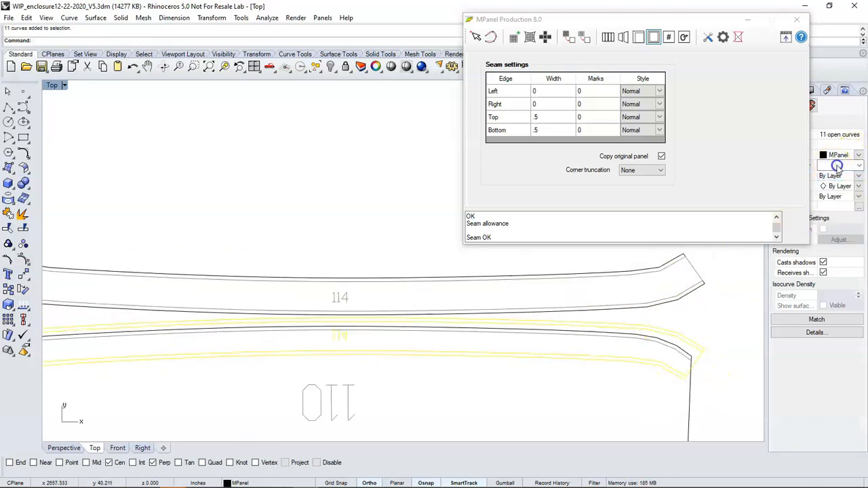
pyautogui.click(837, 168)
pyautogui.click(842, 238)
pyautogui.click(698, 348)
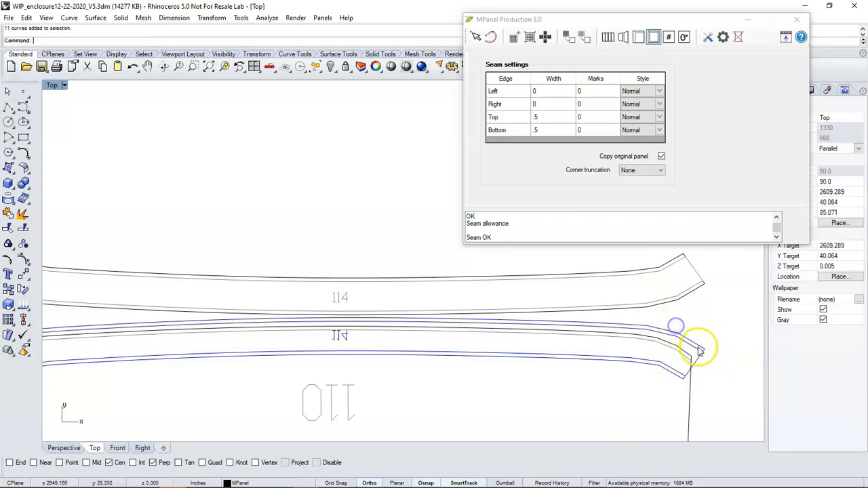
# - Move the blue strip copy's upper-right corner onto panel 110's upper-right corner, using the End snap
pyautogui.scroll(4, 700, 350)
pyautogui.click(461, 350)
pyautogui.click(22, 275)
pyautogui.scroll(3, 705, 353)
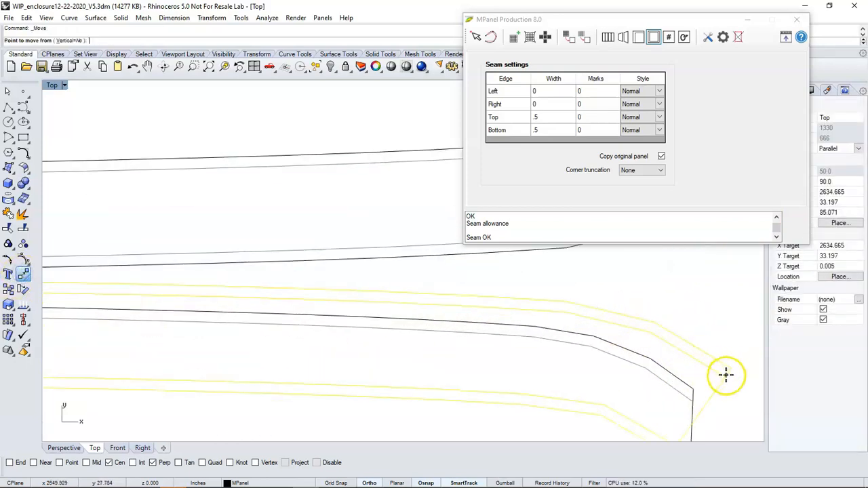
pyautogui.click(9, 464)
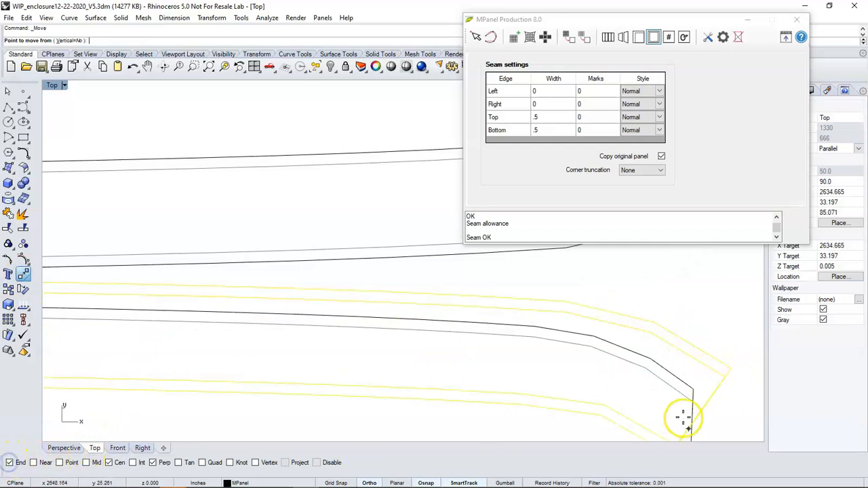
pyautogui.scroll(2, 732, 369)
pyautogui.click(731, 367)
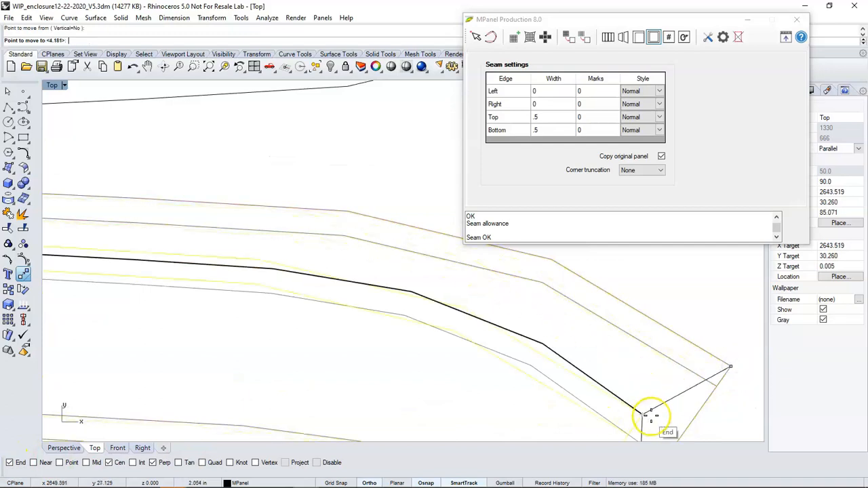
pyautogui.click(651, 402)
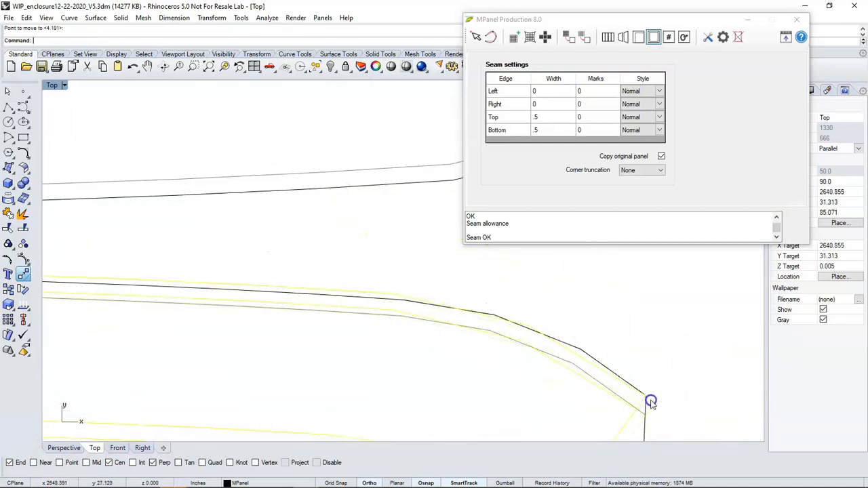
# - Move the blue strip copy again to refine its alignment at panel 110's upper-right corner
pyautogui.scroll(-4, 560, 419)
pyautogui.moveTo(557, 401); pyautogui.dragTo(524, 354, button='right')
pyautogui.scroll(4, 623, 395)
pyautogui.click(24, 275)
pyautogui.scroll(4, 627, 397)
pyautogui.click(610, 369)
pyautogui.click(622, 379)
# - Compare the blue strip copy's curve and length with the upper edge of panel 110
pyautogui.scroll(-7, 562, 379)
pyautogui.scroll(-5, 471, 380)
pyautogui.moveTo(472, 371); pyautogui.dragTo(519, 323, button='right')
pyautogui.scroll(-6, 285, 347)
pyautogui.moveTo(305, 344); pyautogui.dragTo(515, 354, button='right')
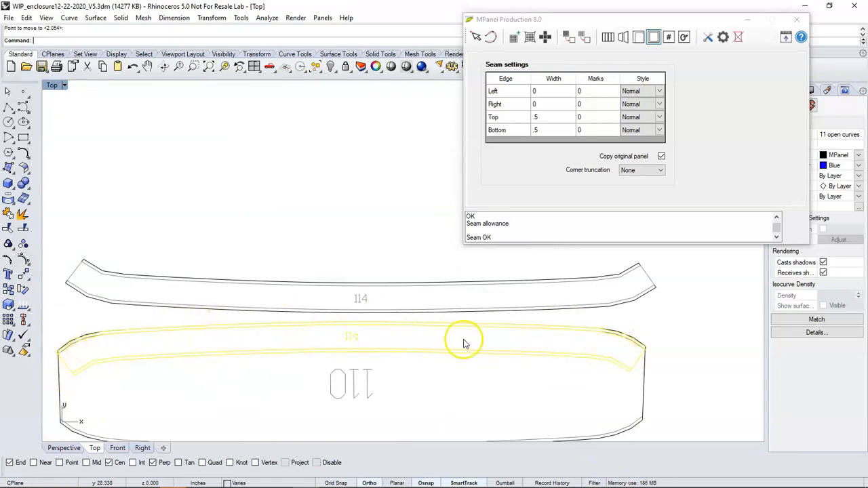
pyautogui.scroll(-3, 522, 350)
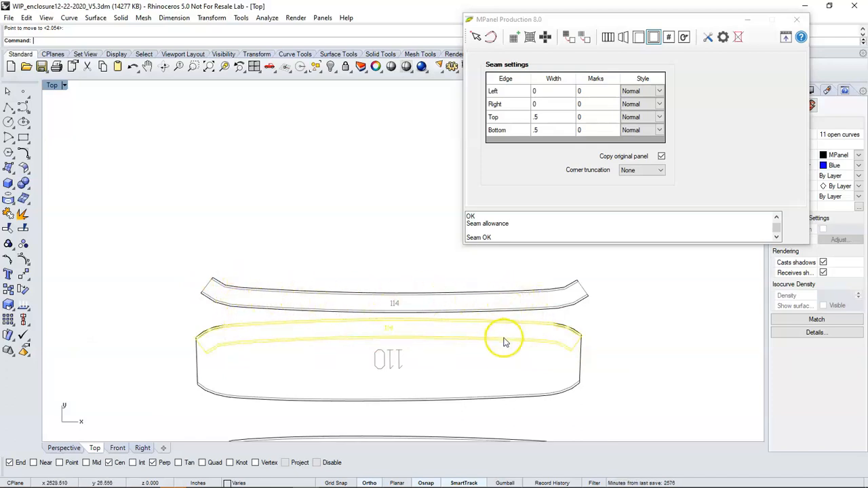
pyautogui.scroll(-5, 397, 281)
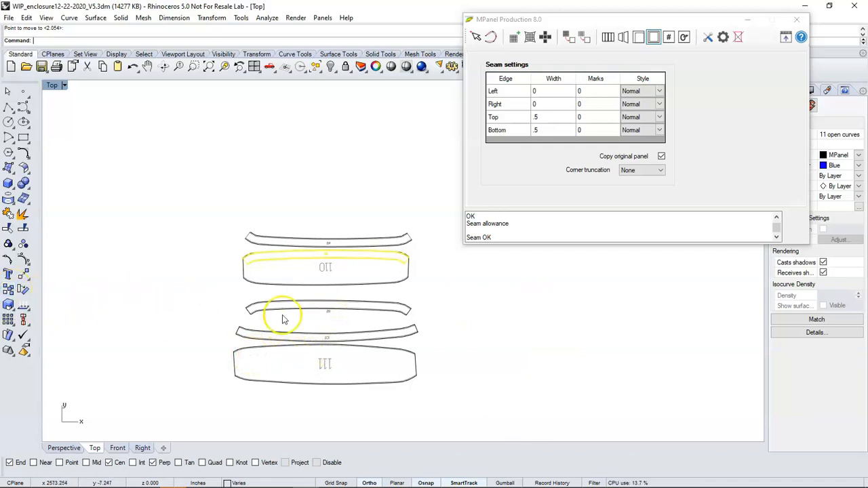
# - Move strip panel 112 up closer below panel 110 and delete the blue copy of strip 114
pyautogui.scroll(2, 291, 313)
pyautogui.click(326, 309)
pyautogui.moveTo(345, 292); pyautogui.dragTo(345, 292)
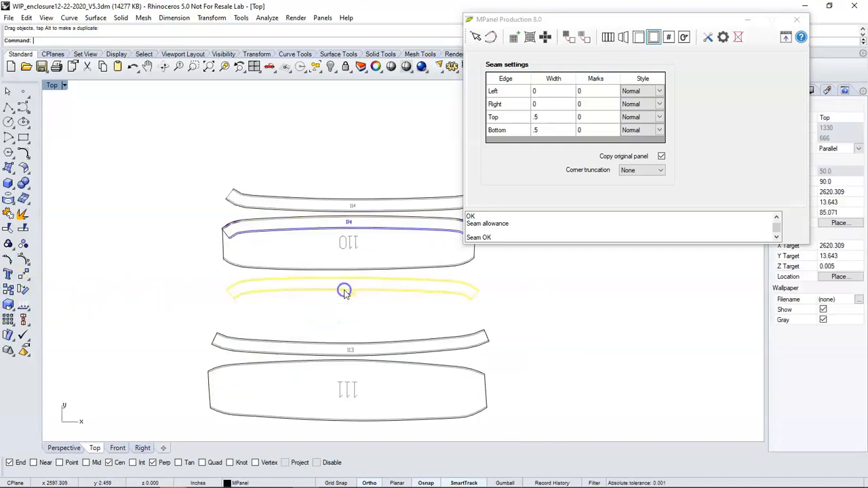
pyautogui.click(263, 234)
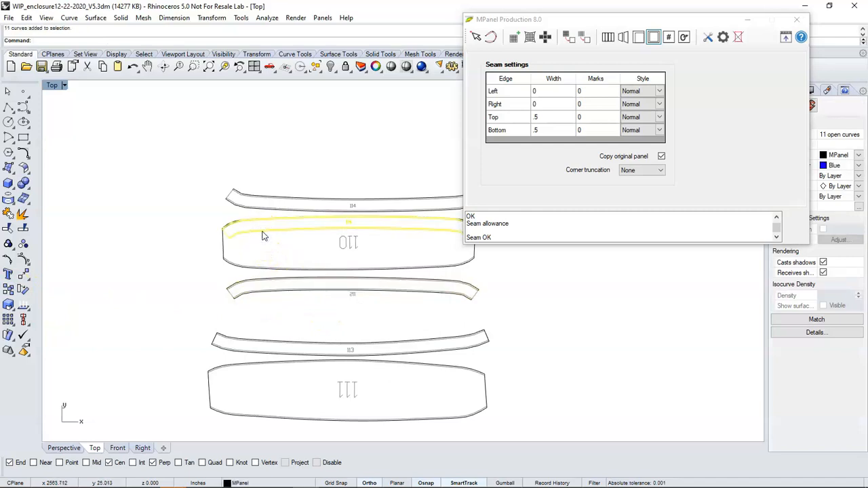
pyautogui.press('Delete')
# - Select panel 110 together with its strip panels 114 and 112
pyautogui.scroll(2, 277, 216)
pyautogui.moveTo(276, 213); pyautogui.dragTo(188, 227, button='right')
pyautogui.moveTo(300, 176); pyautogui.dragTo(237, 335)
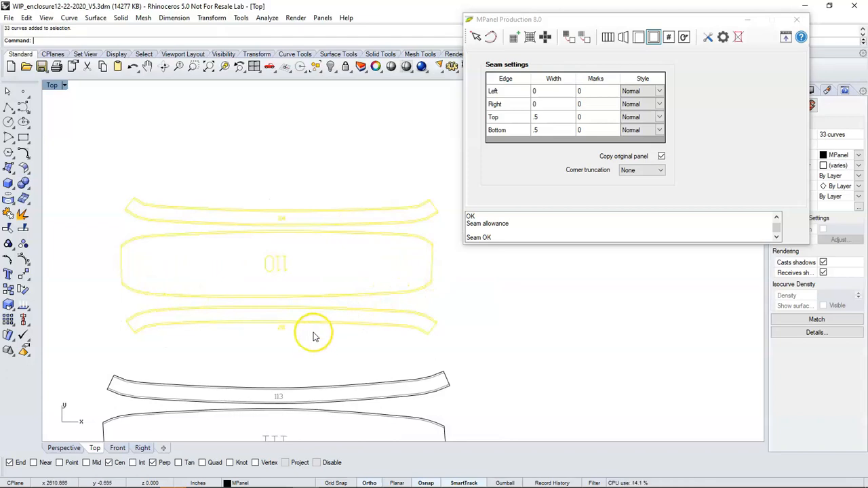
pyautogui.scroll(-2, 313, 337)
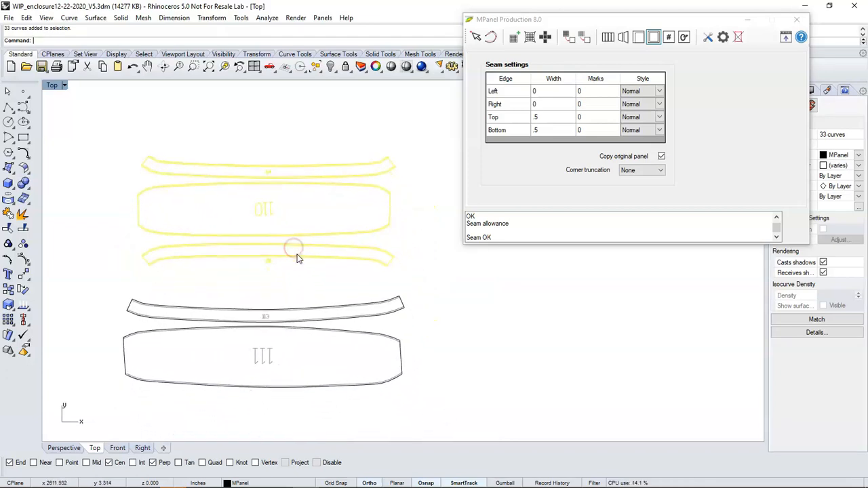